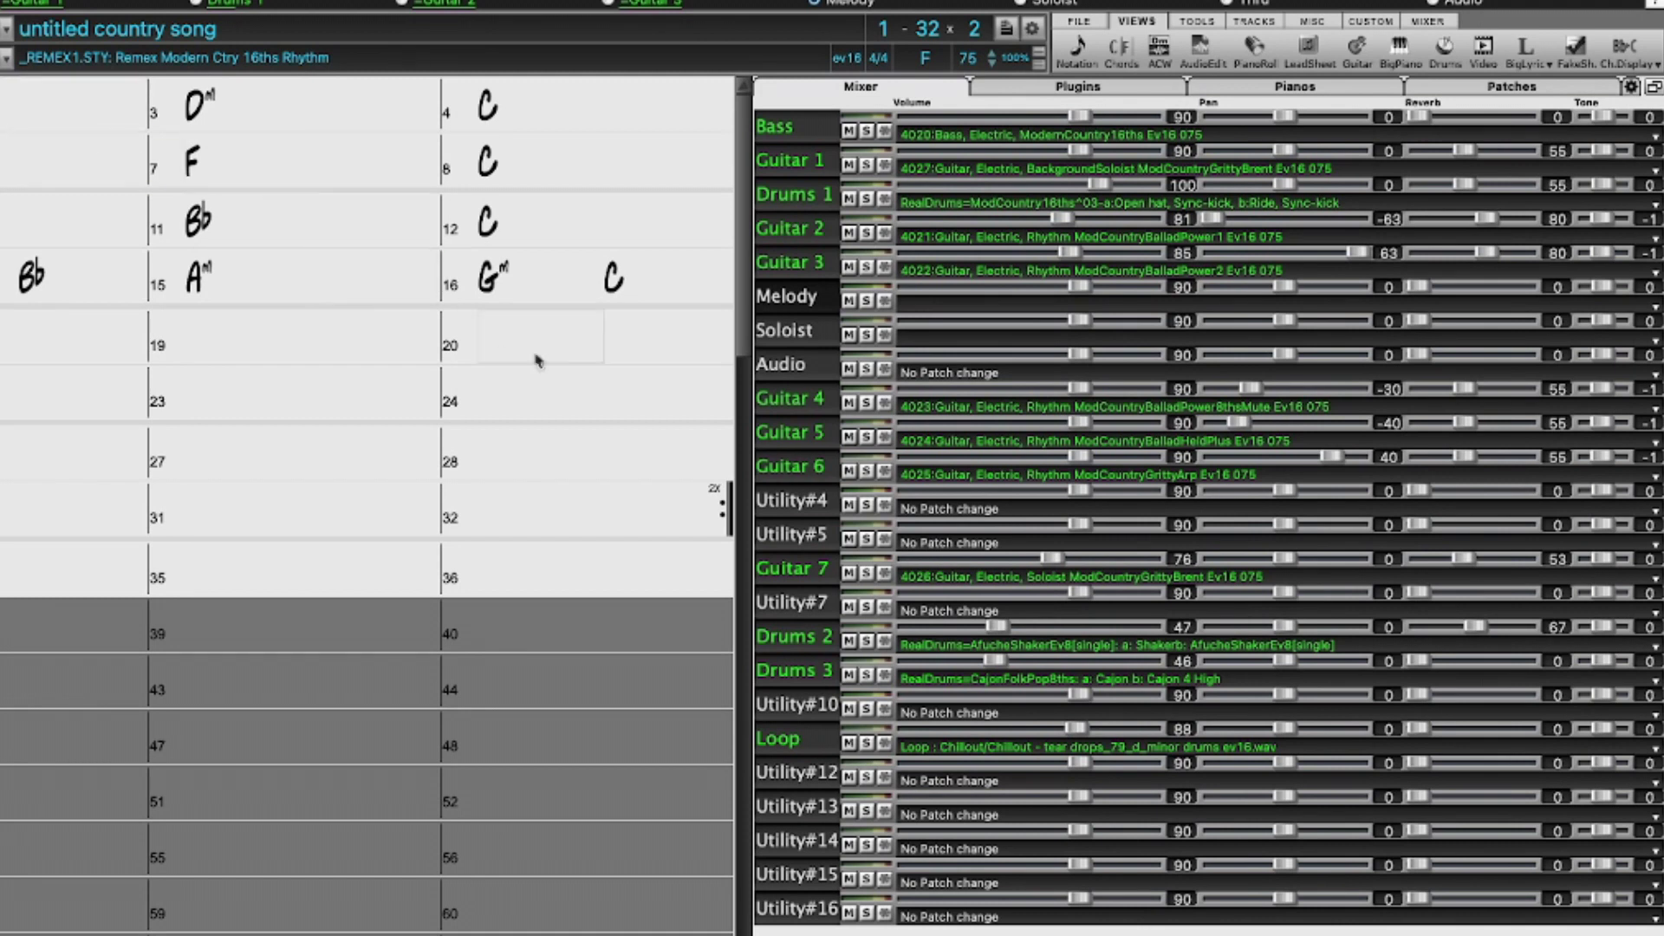
- Check the track options for Guitar 7, Drums 2 and the Loop track
right_click(1090, 578)
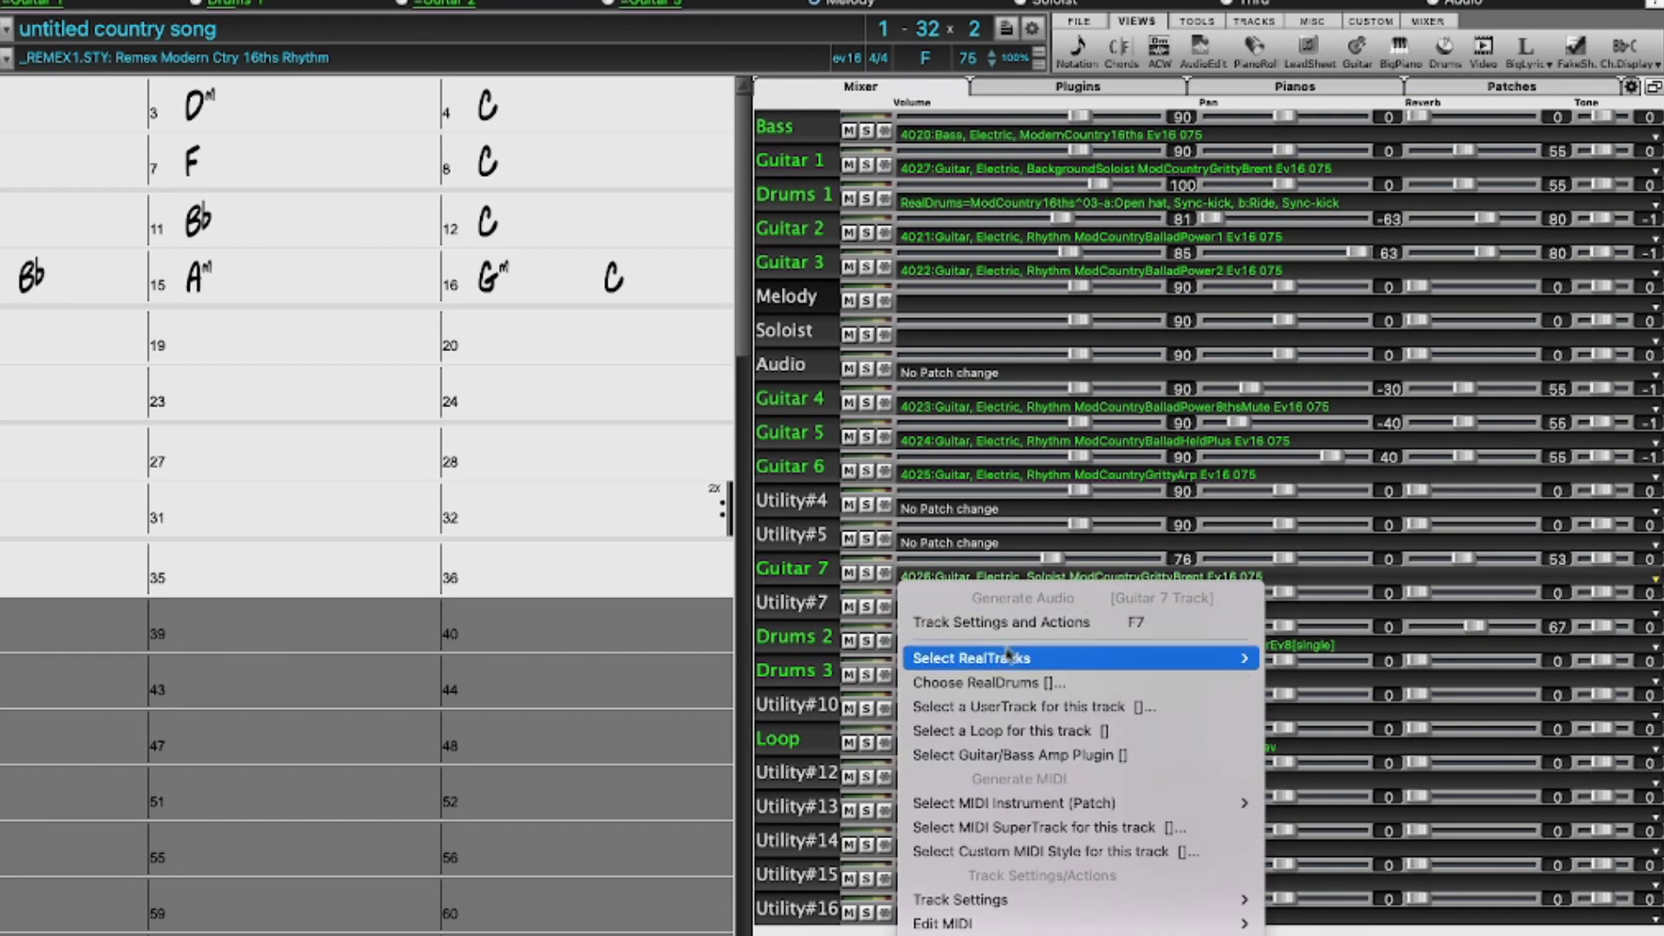
mouse_move(1005, 659)
click(615, 535)
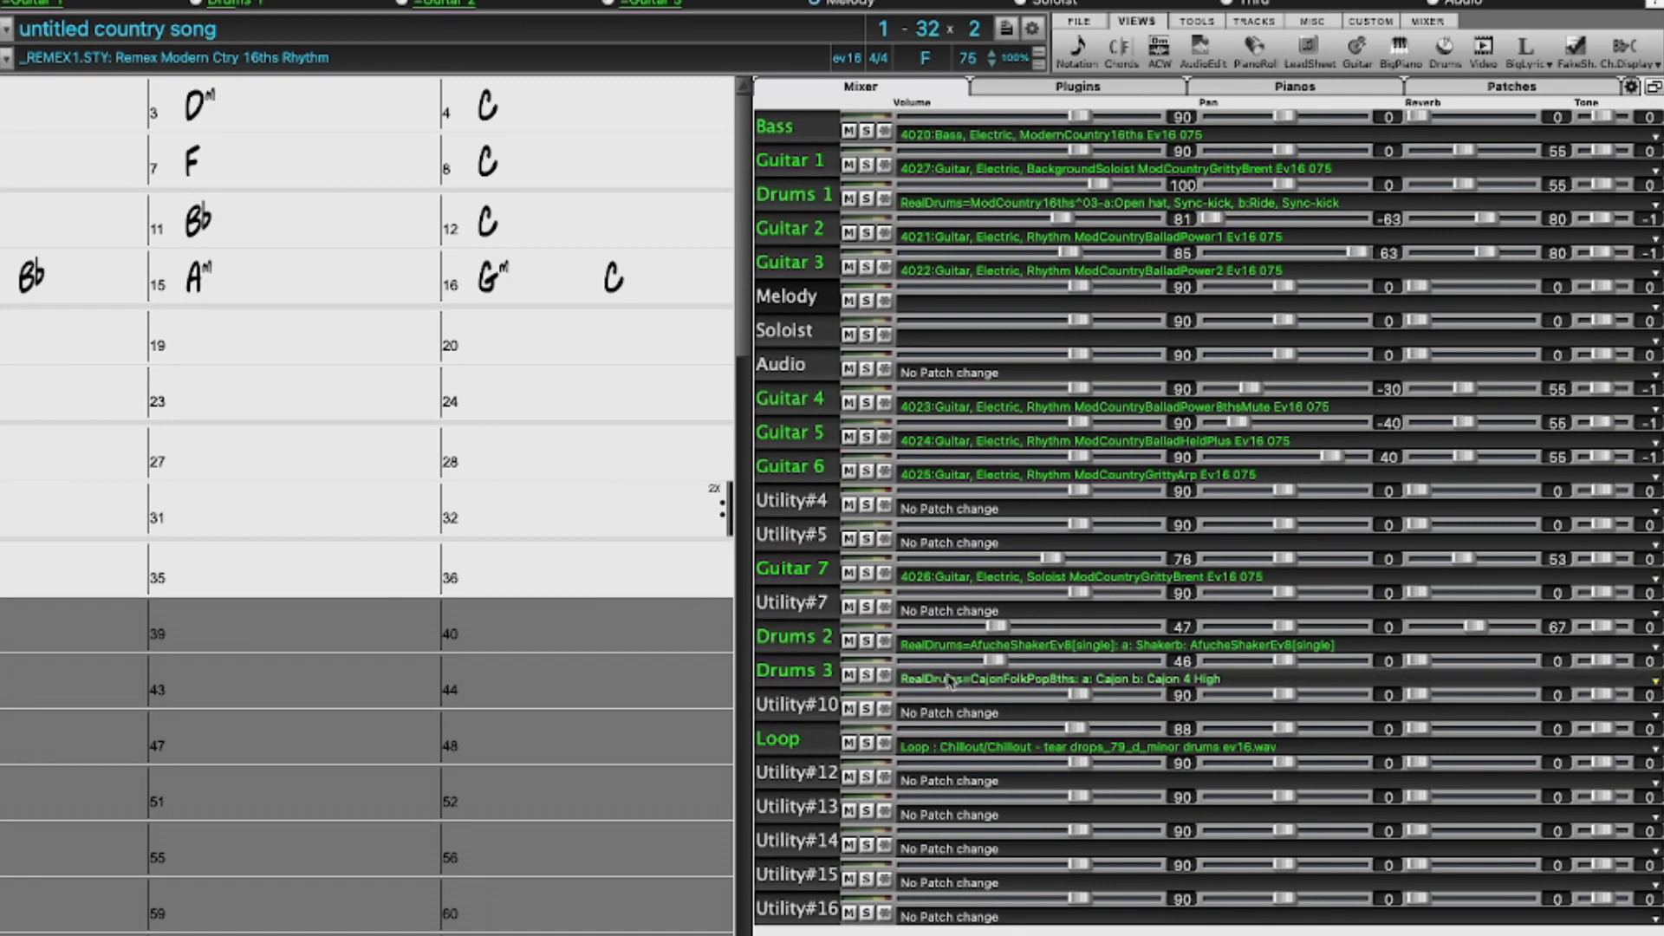
right_click(1037, 647)
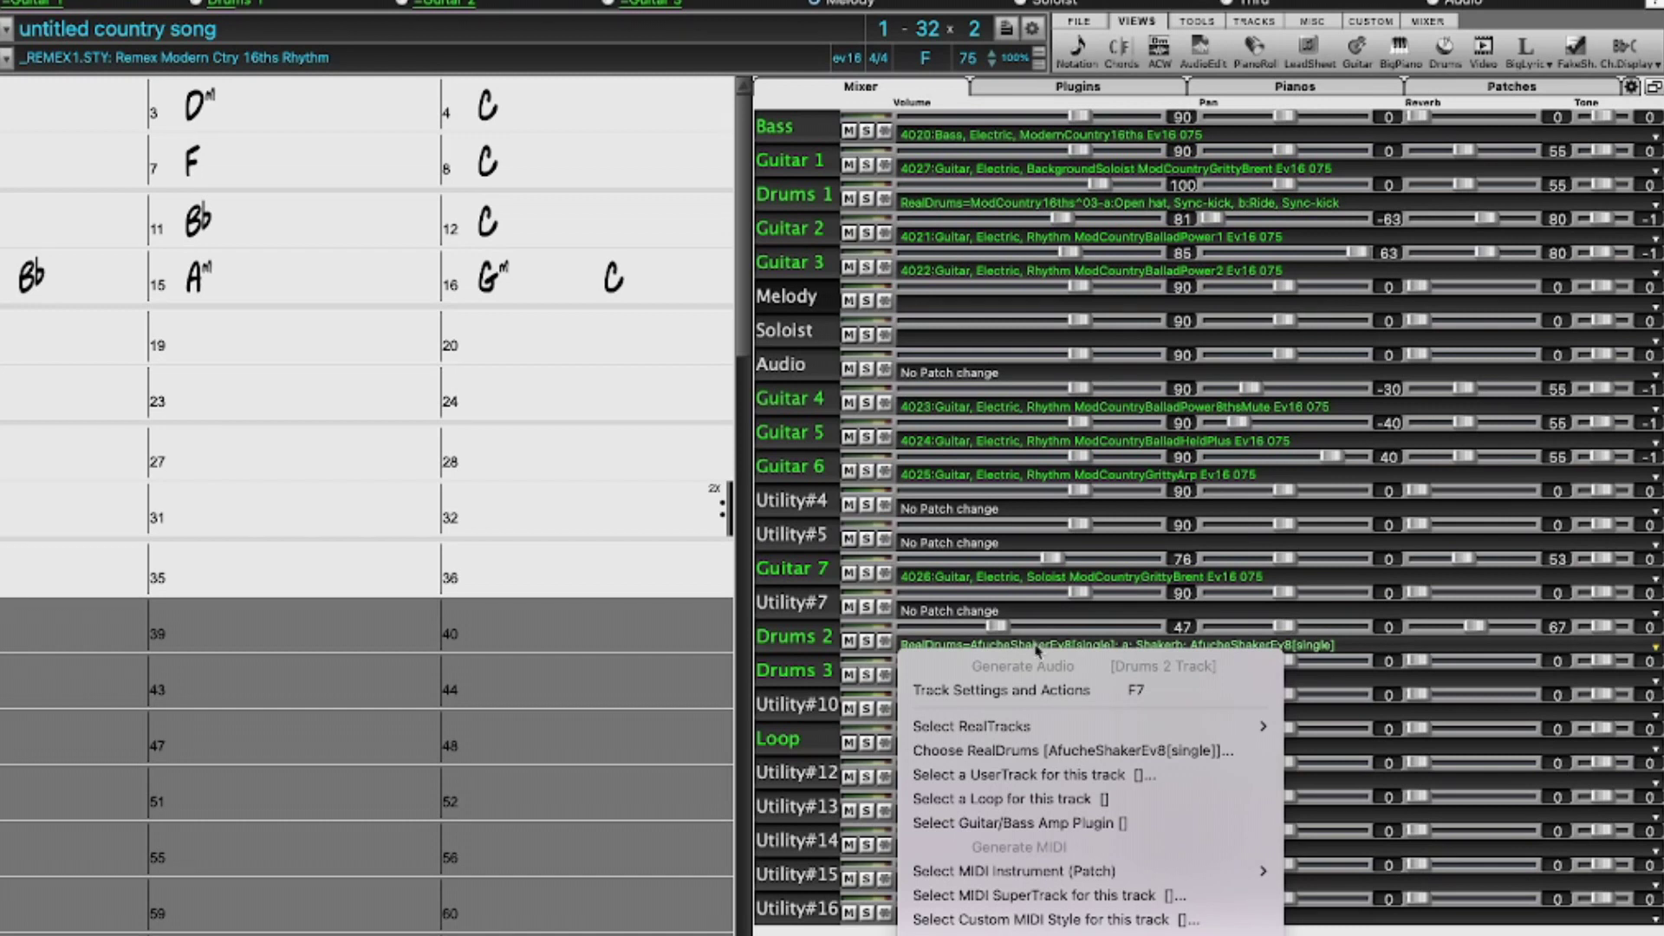
click(1006, 750)
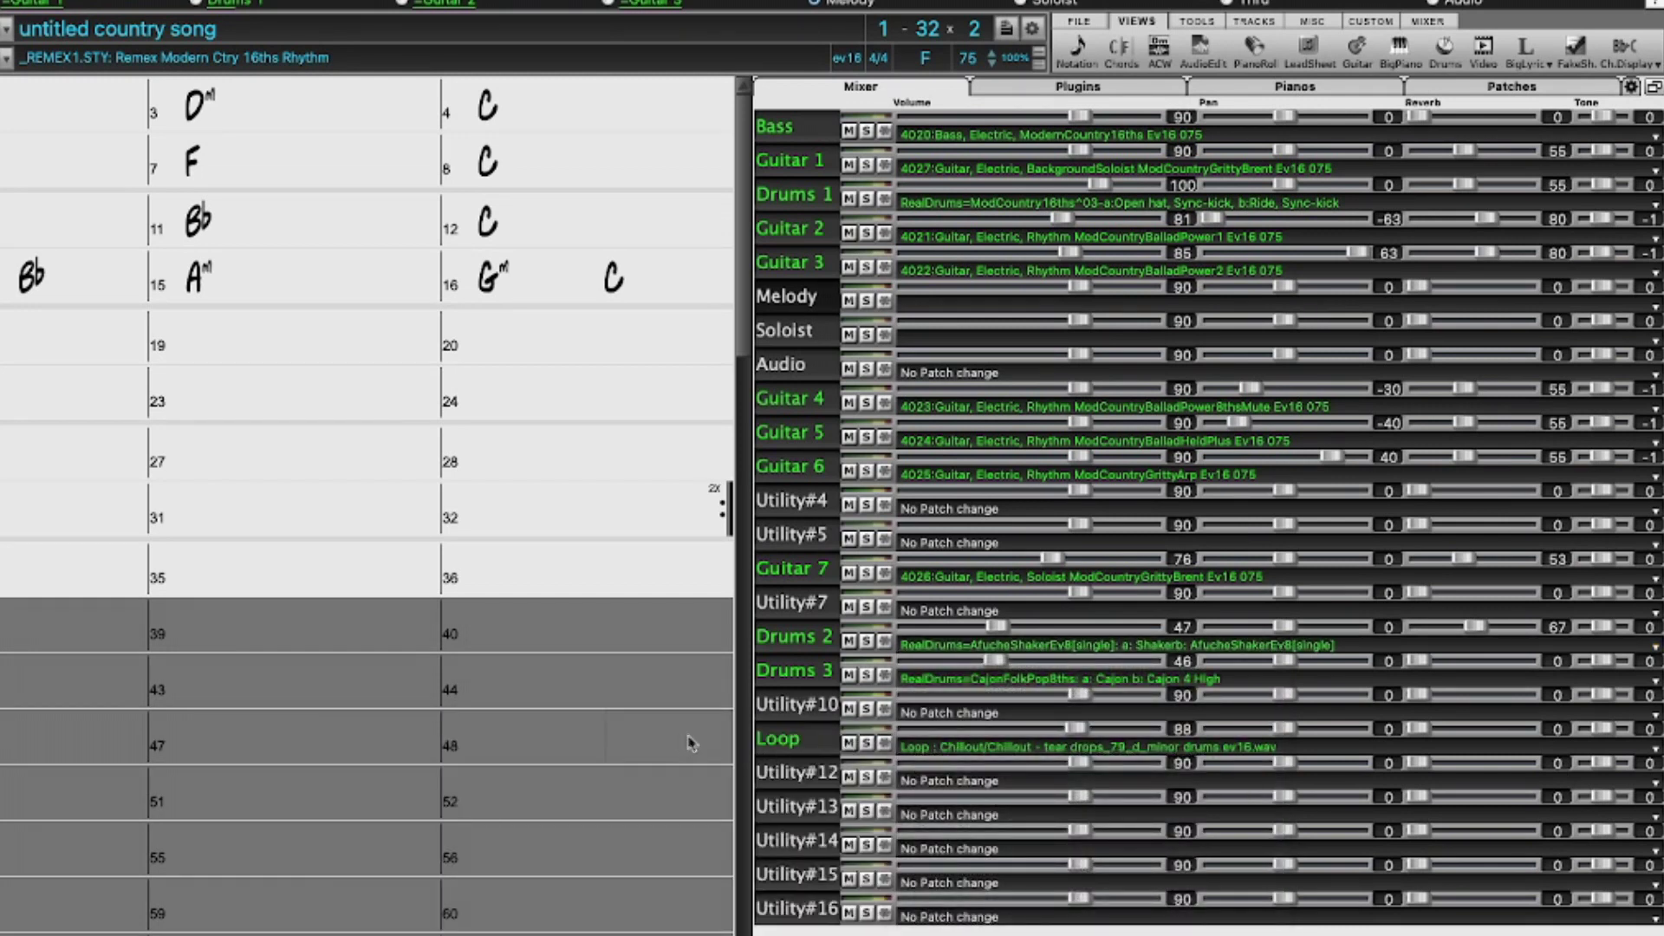
right_click(988, 750)
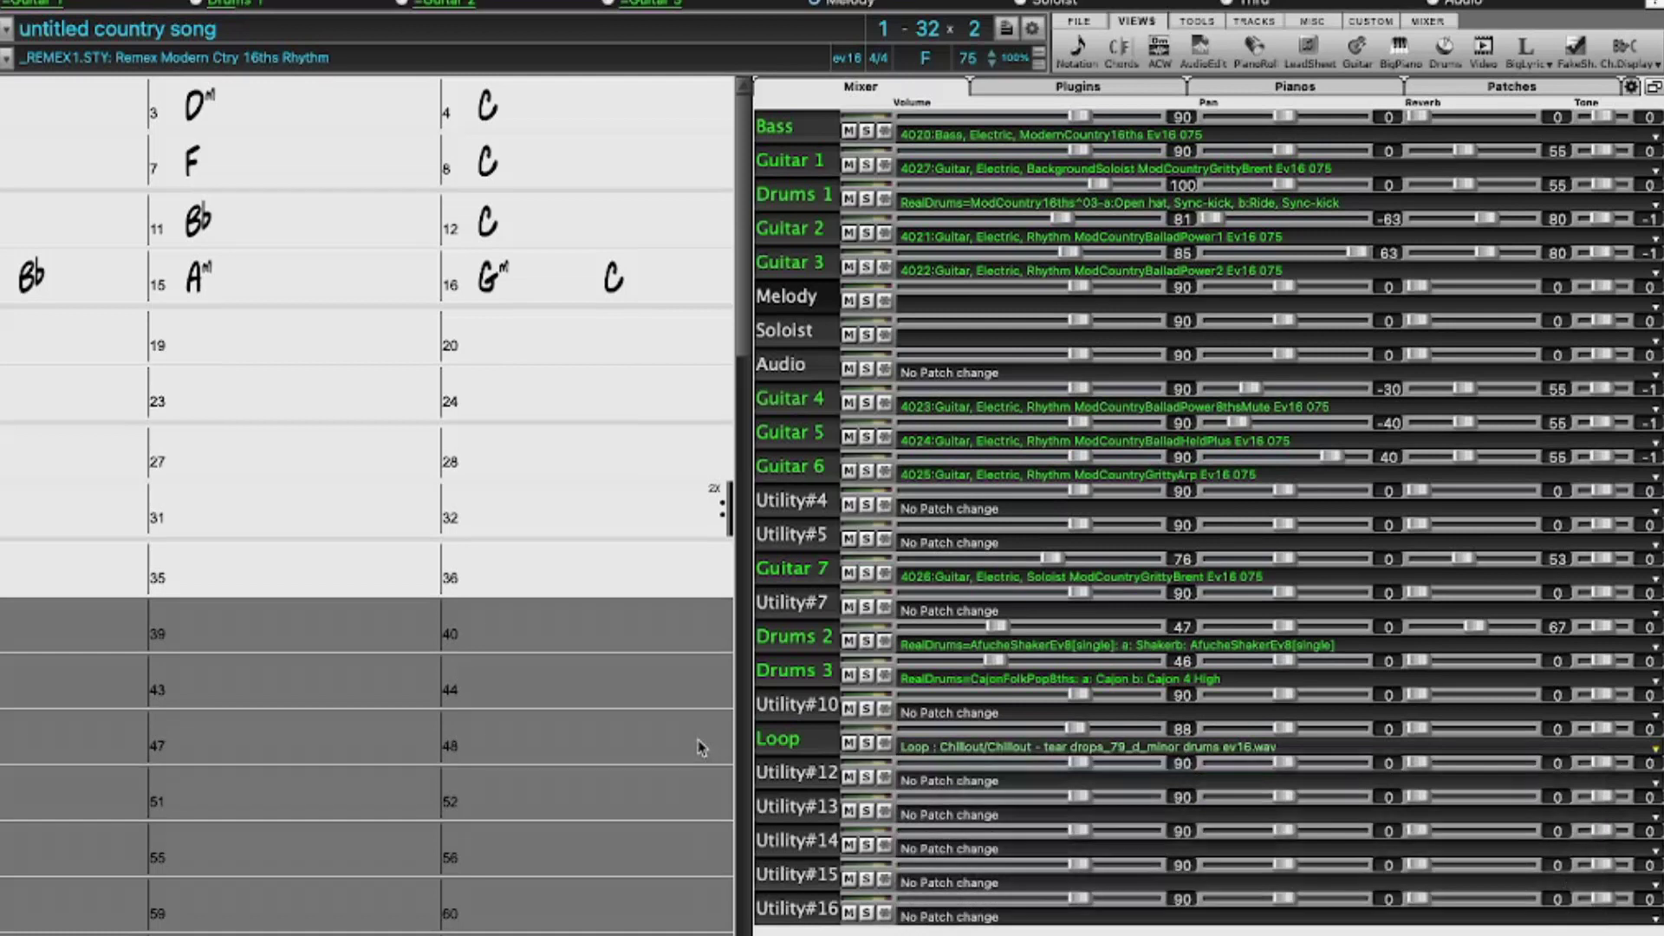
click(703, 748)
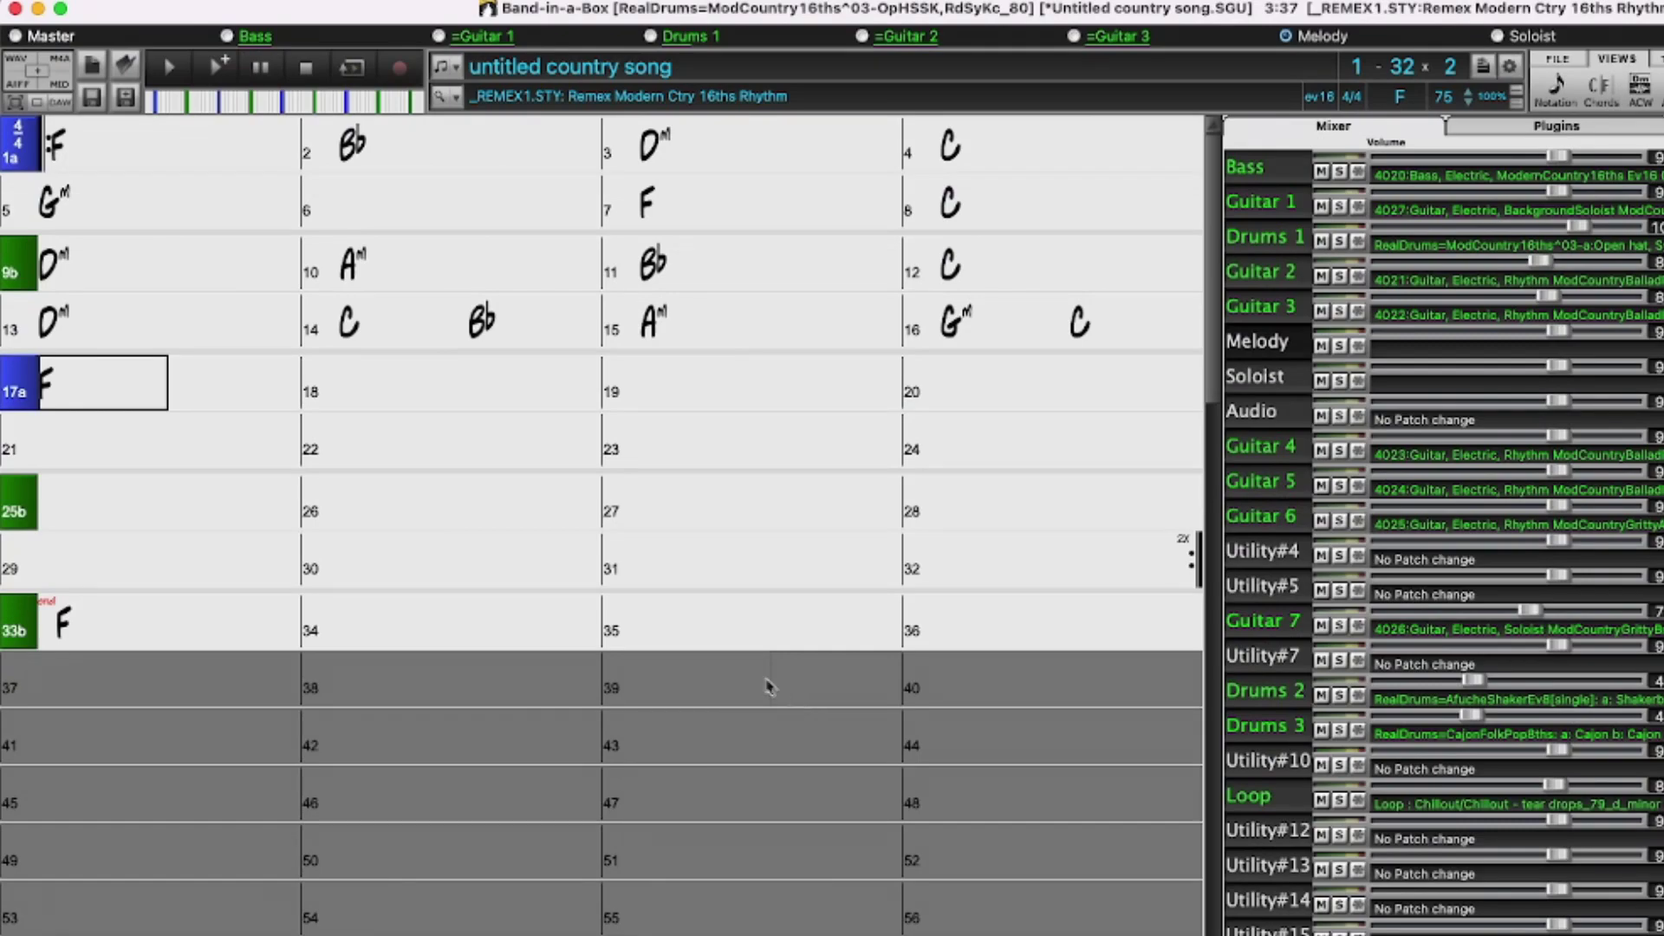
- Enter Gm in bar 17's second half, then Am, Dm and C in bars 18–20
key(Right)
text(Gm)
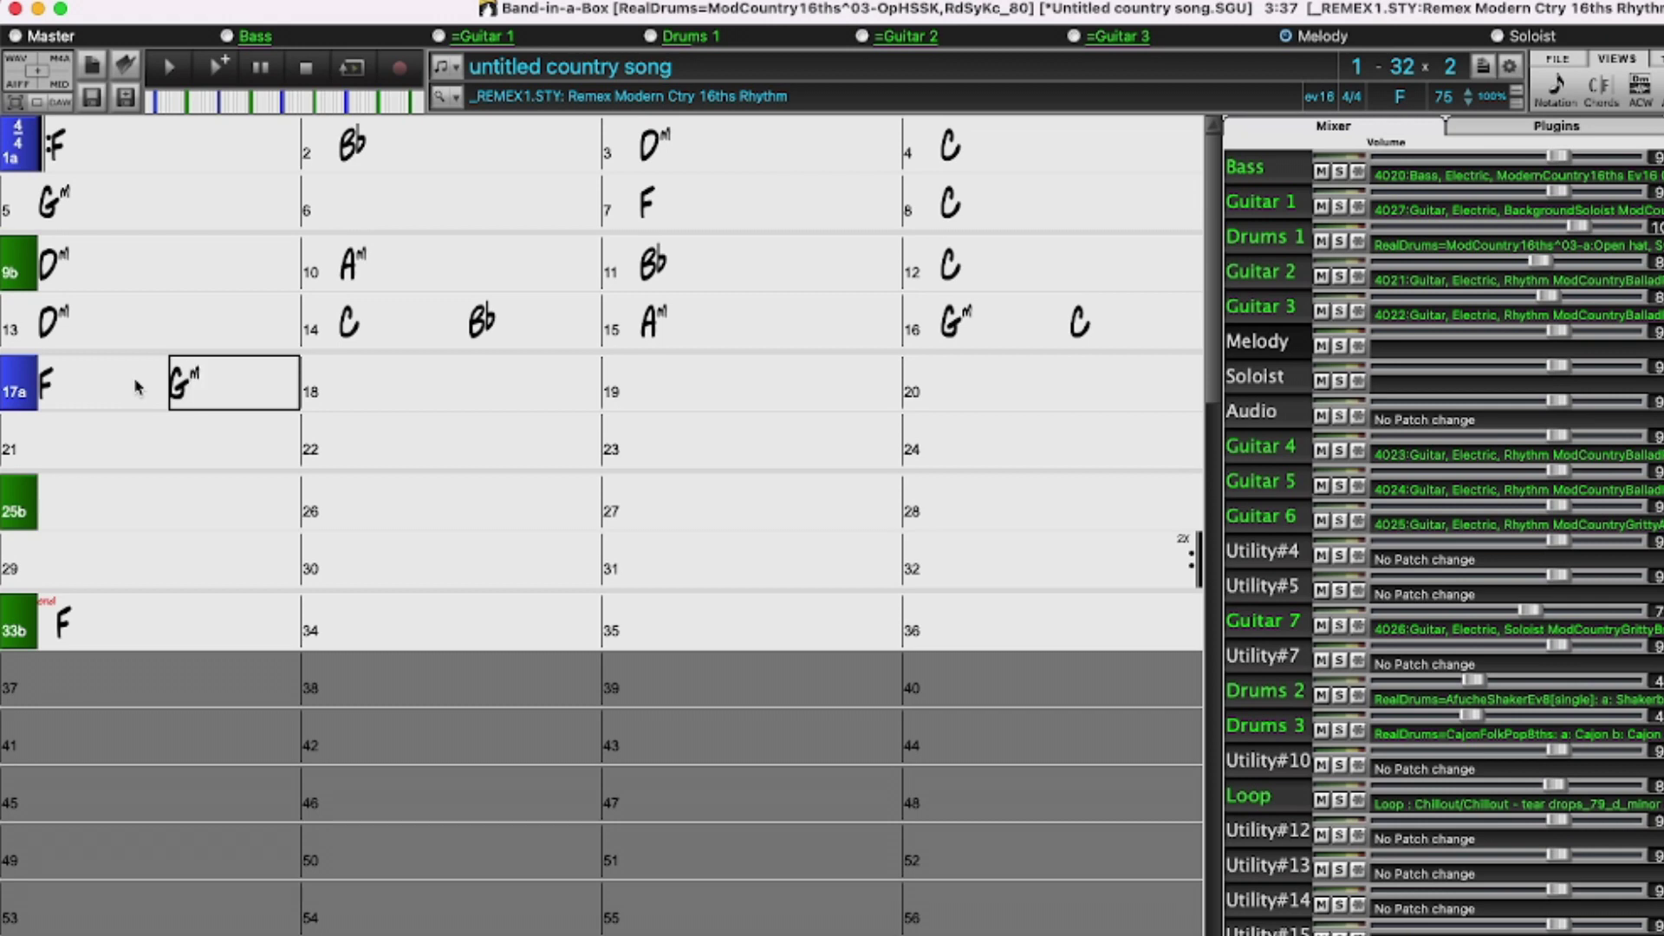
key(Return)
text(Am)
key(Return)
key(Right)
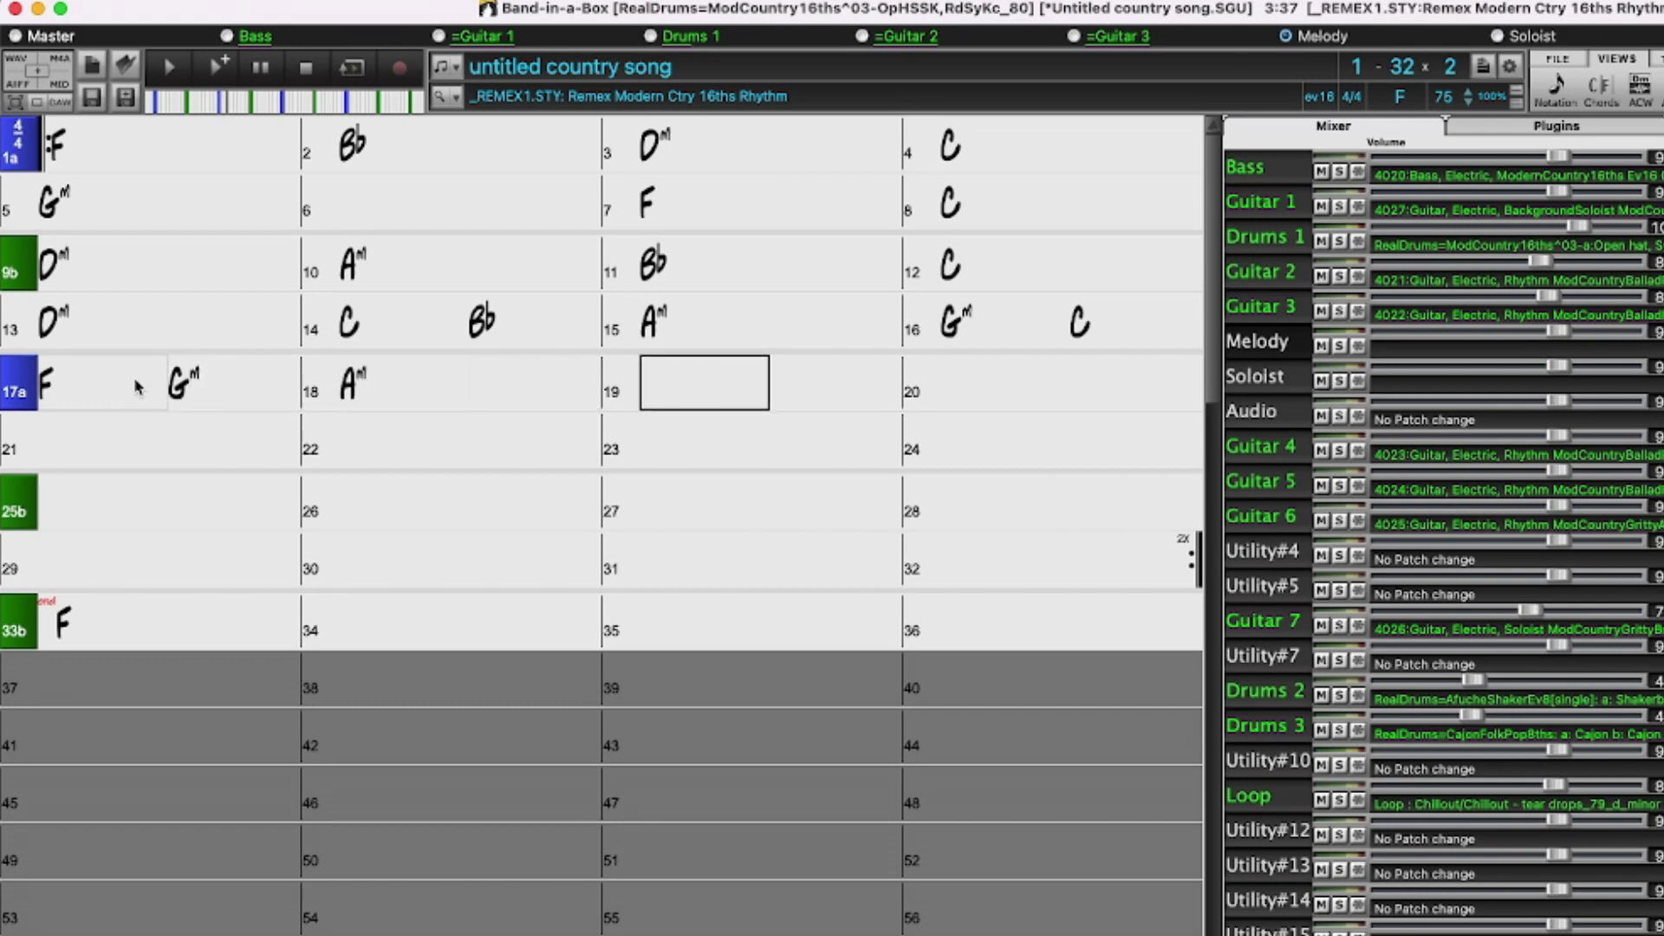
text(Dm)
key(Return)
key(Right)
key(Right)
key(Left)
text(C)
key(Return)
- Enter F Gm in bar 21, then Am, Bb and C in bars 22–24
key(Right)
text(F)
key(Return)
text(Gm)
key(Return)
text(Am)
key(Return)
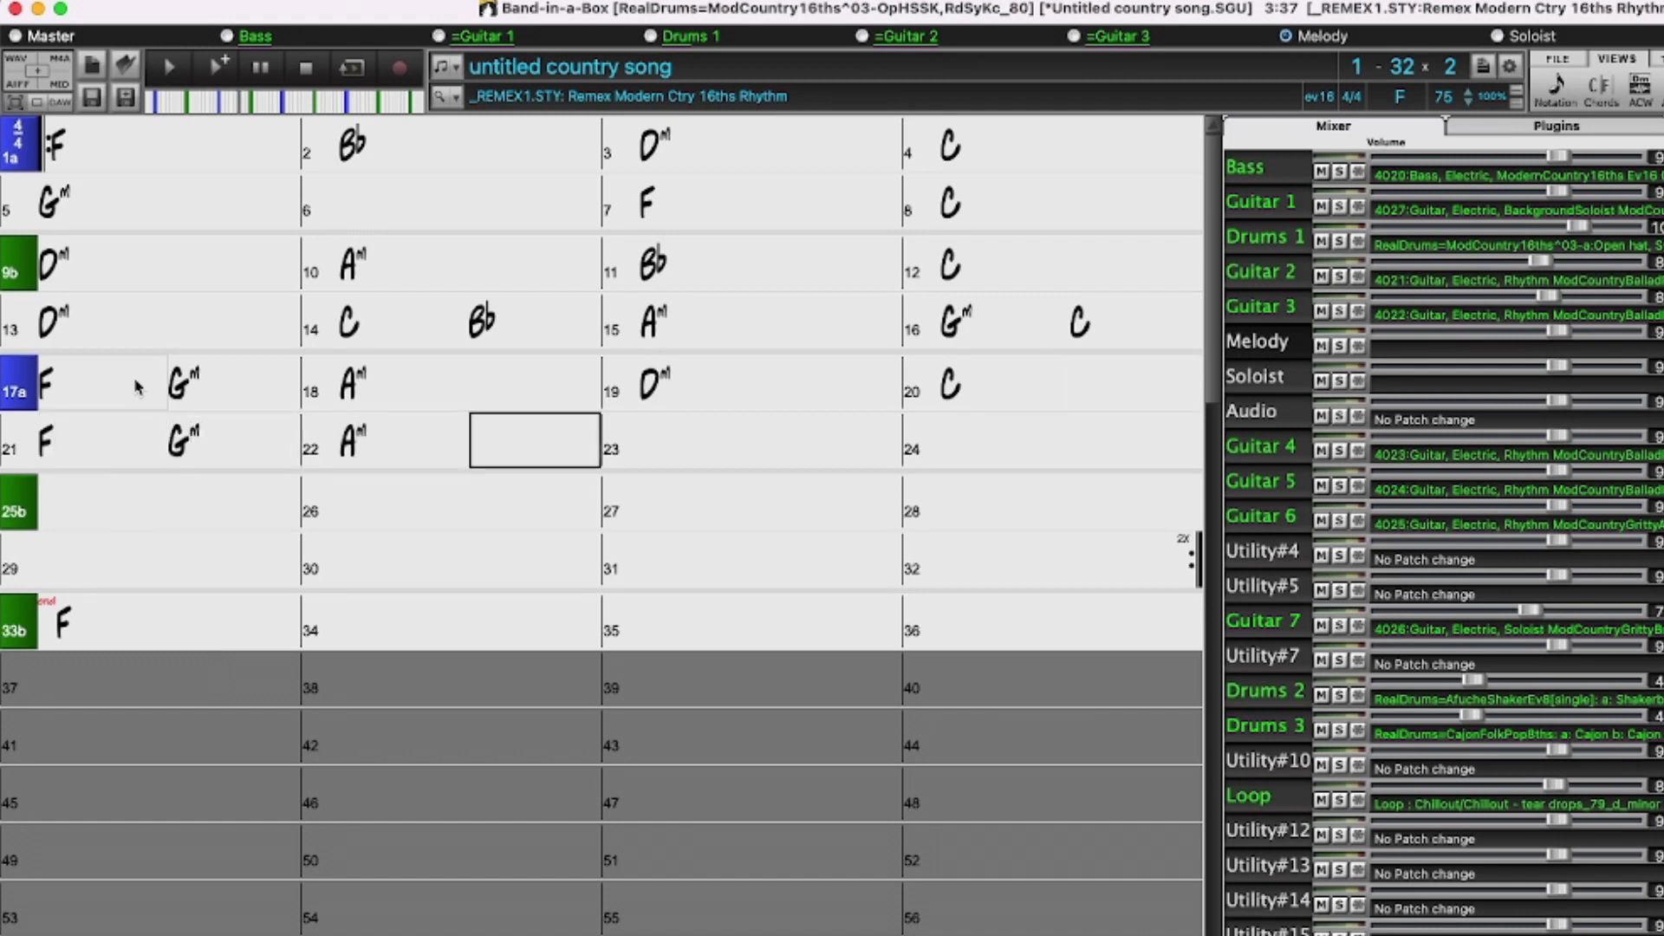
key(Right)
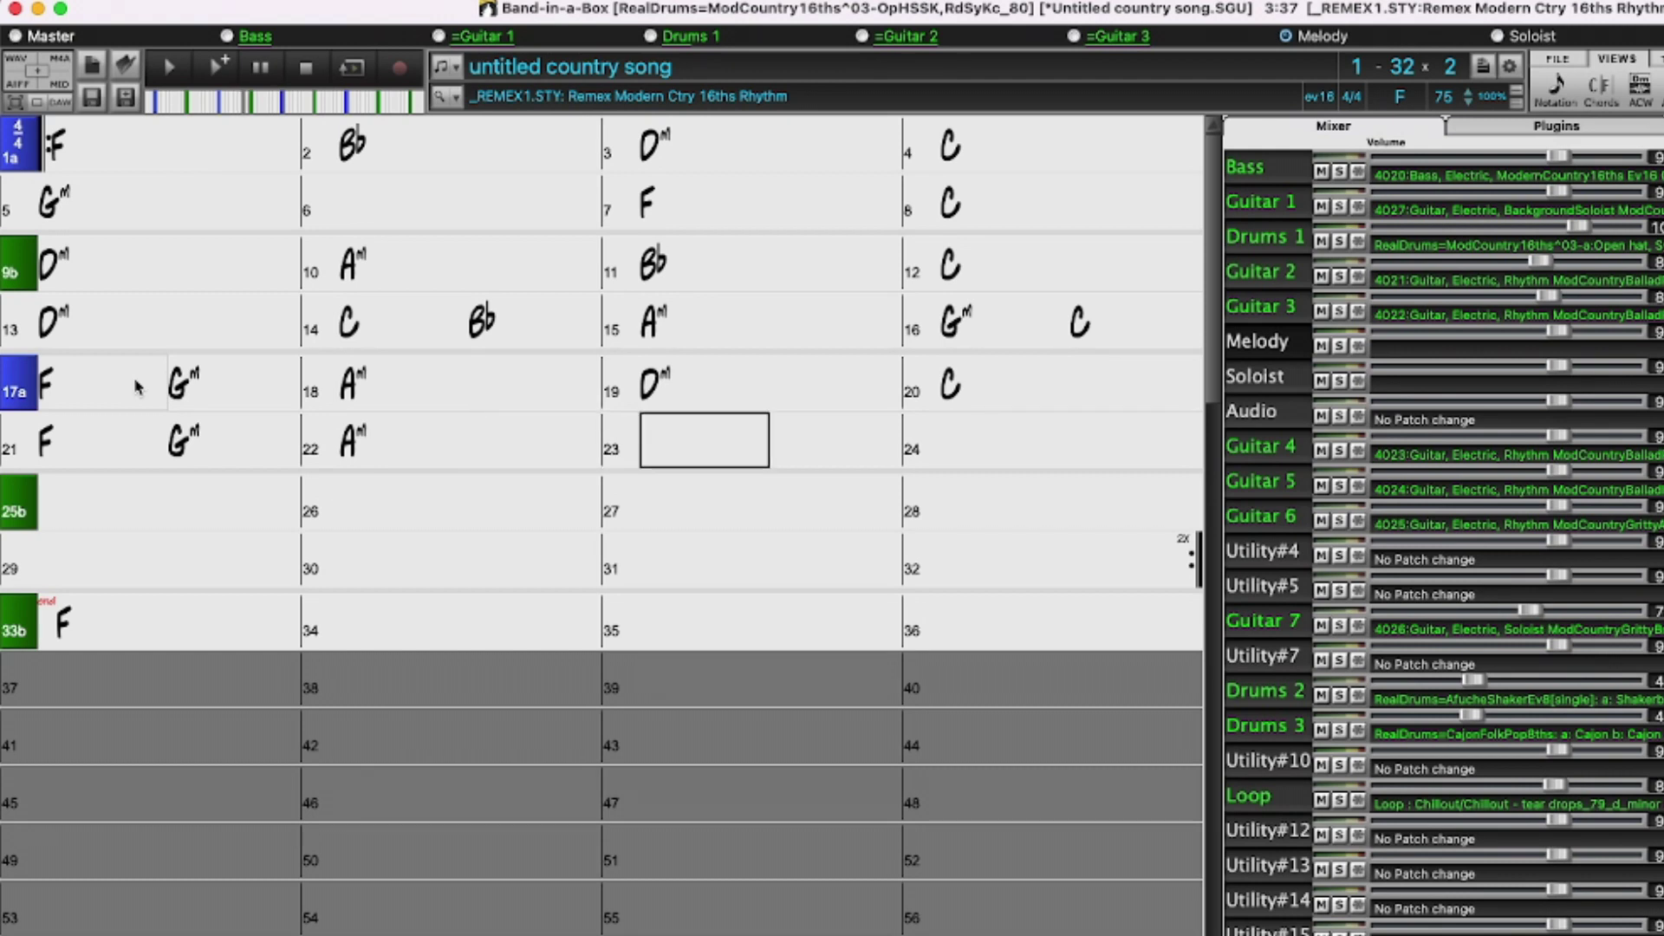
text(Bb)
key(Return)
key(Right)
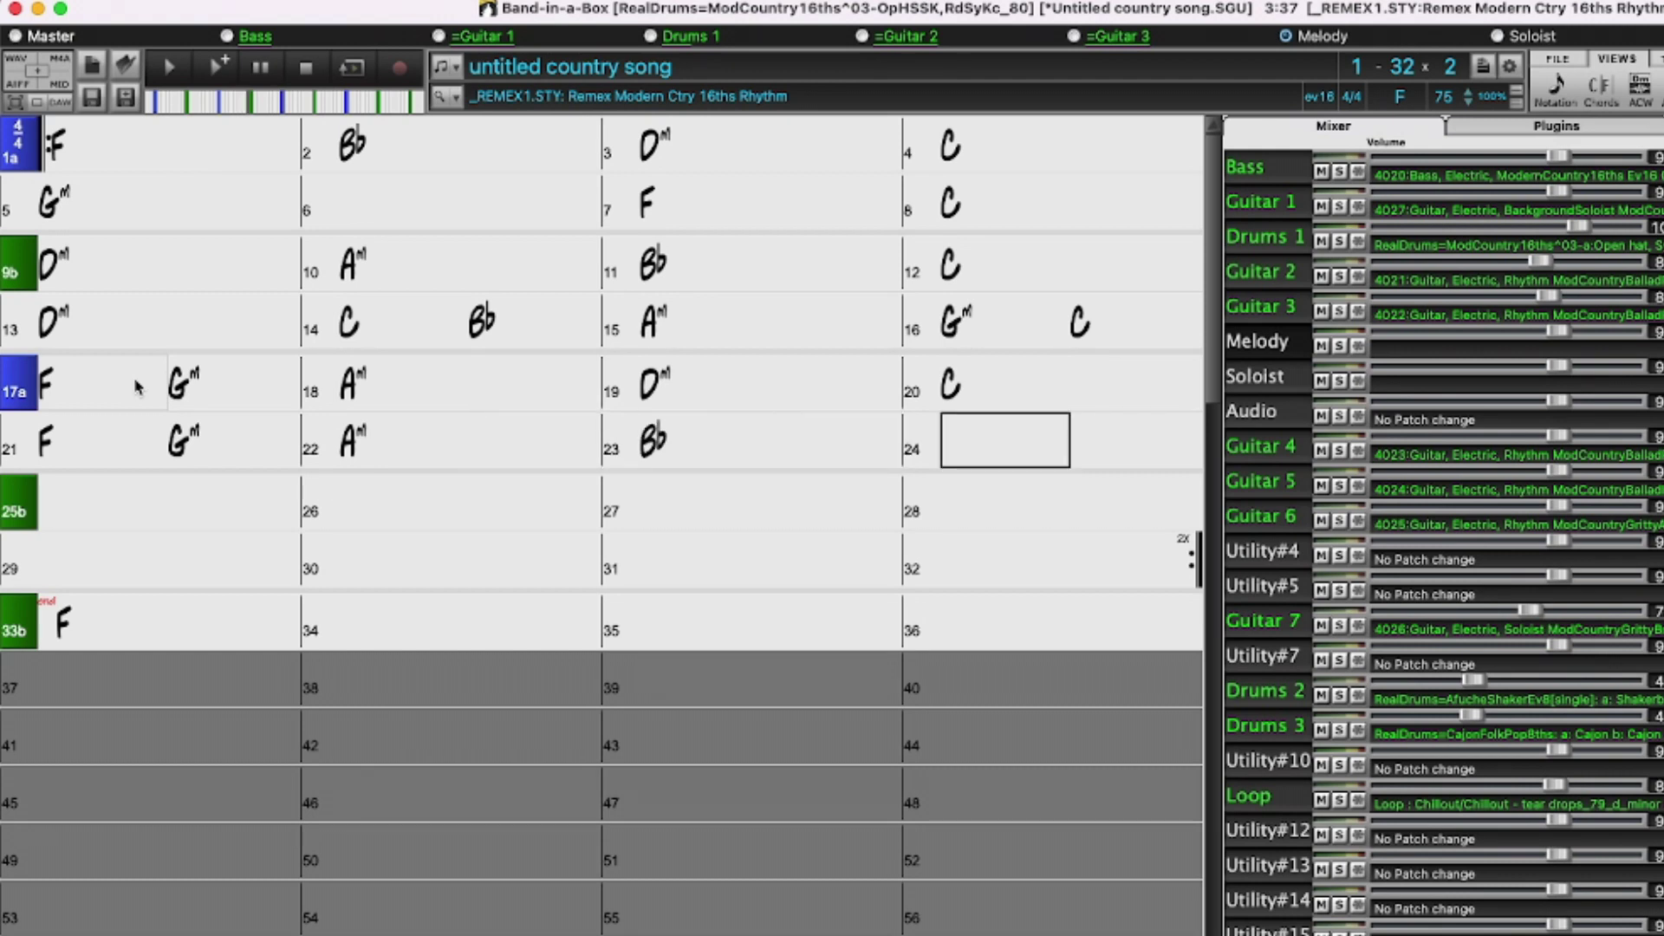
text(C)
key(Return)
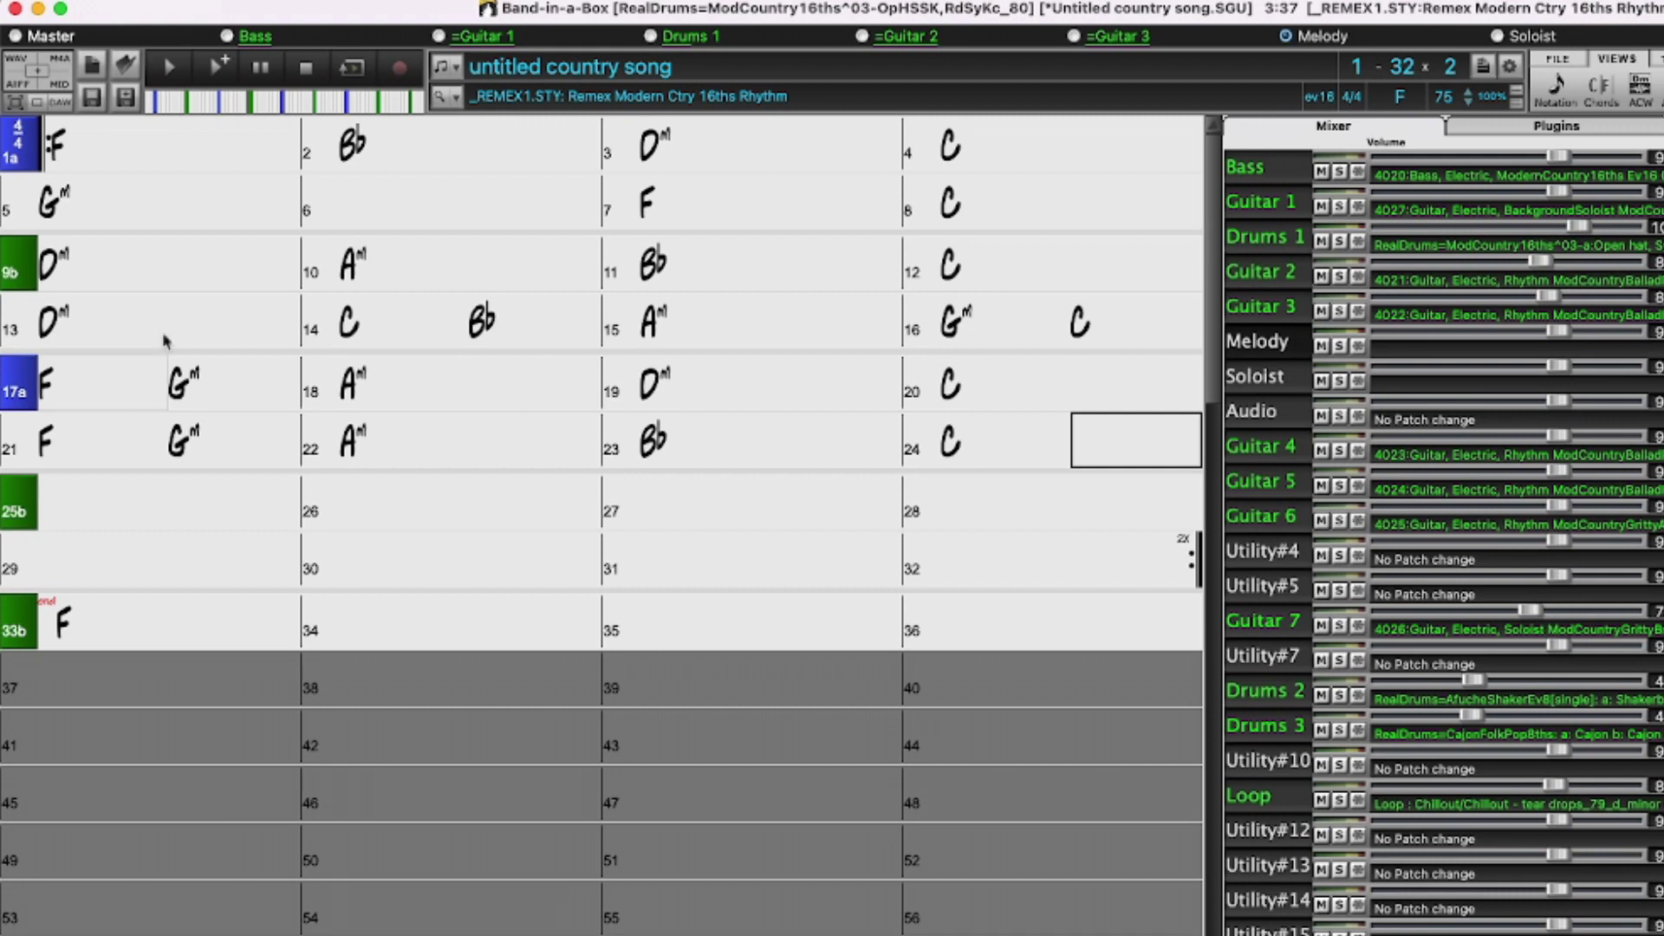
- Paste the chords of bars 1–8 into bars 25–32 and transpose the song to A
drag(135, 152, 1093, 205)
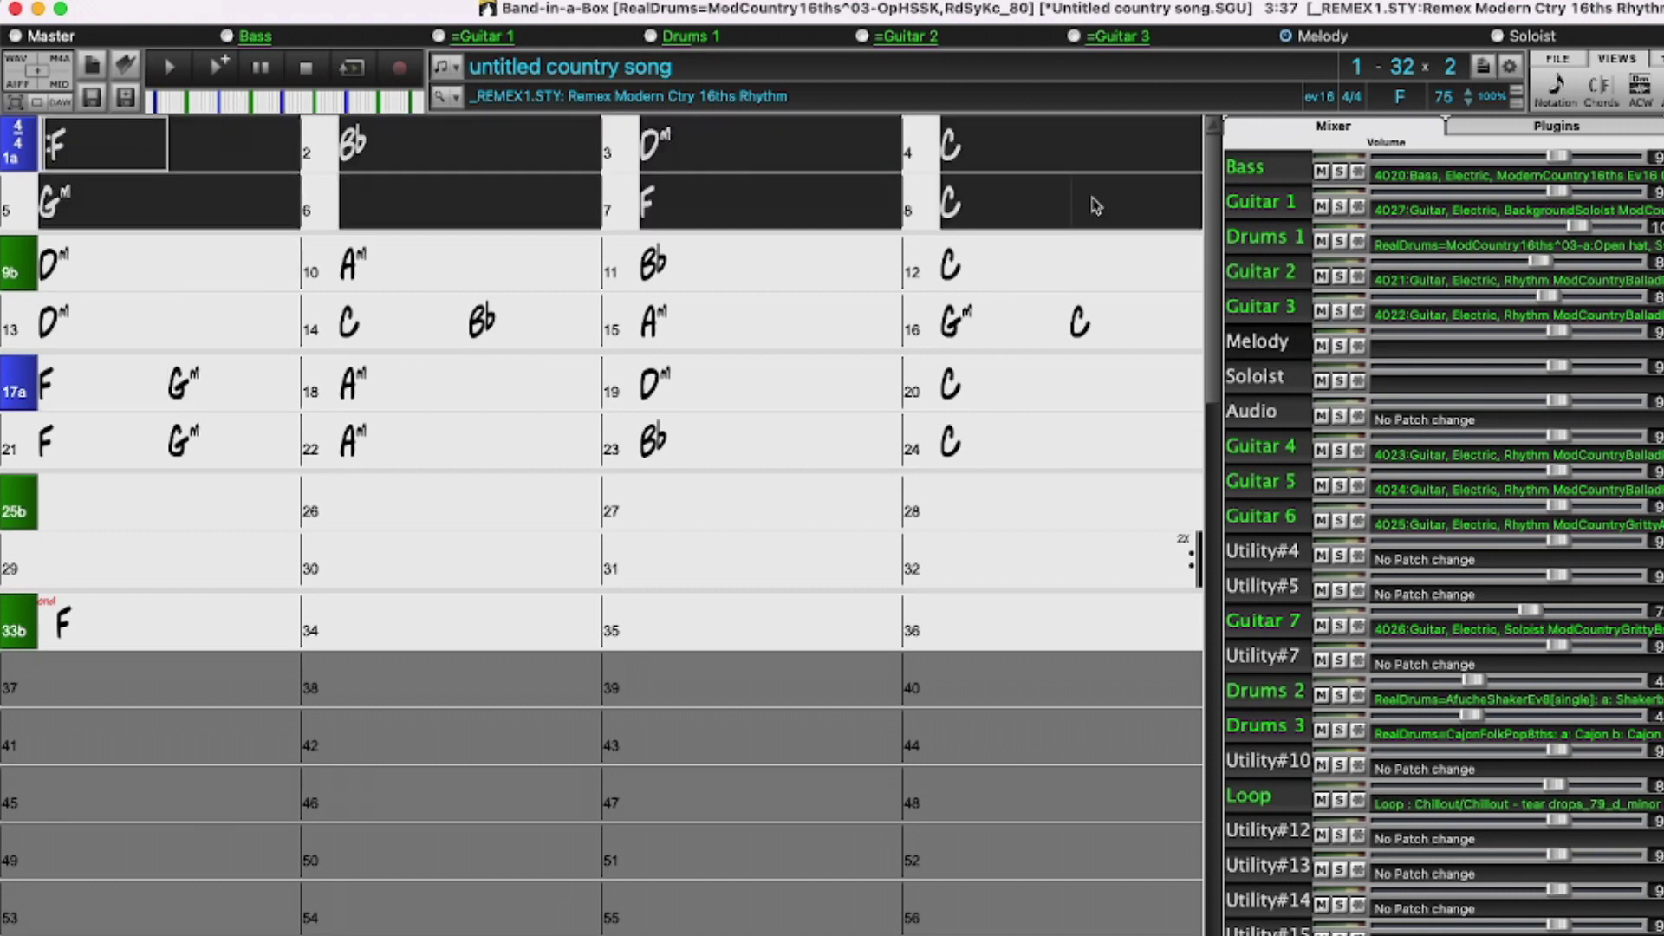
click(112, 520)
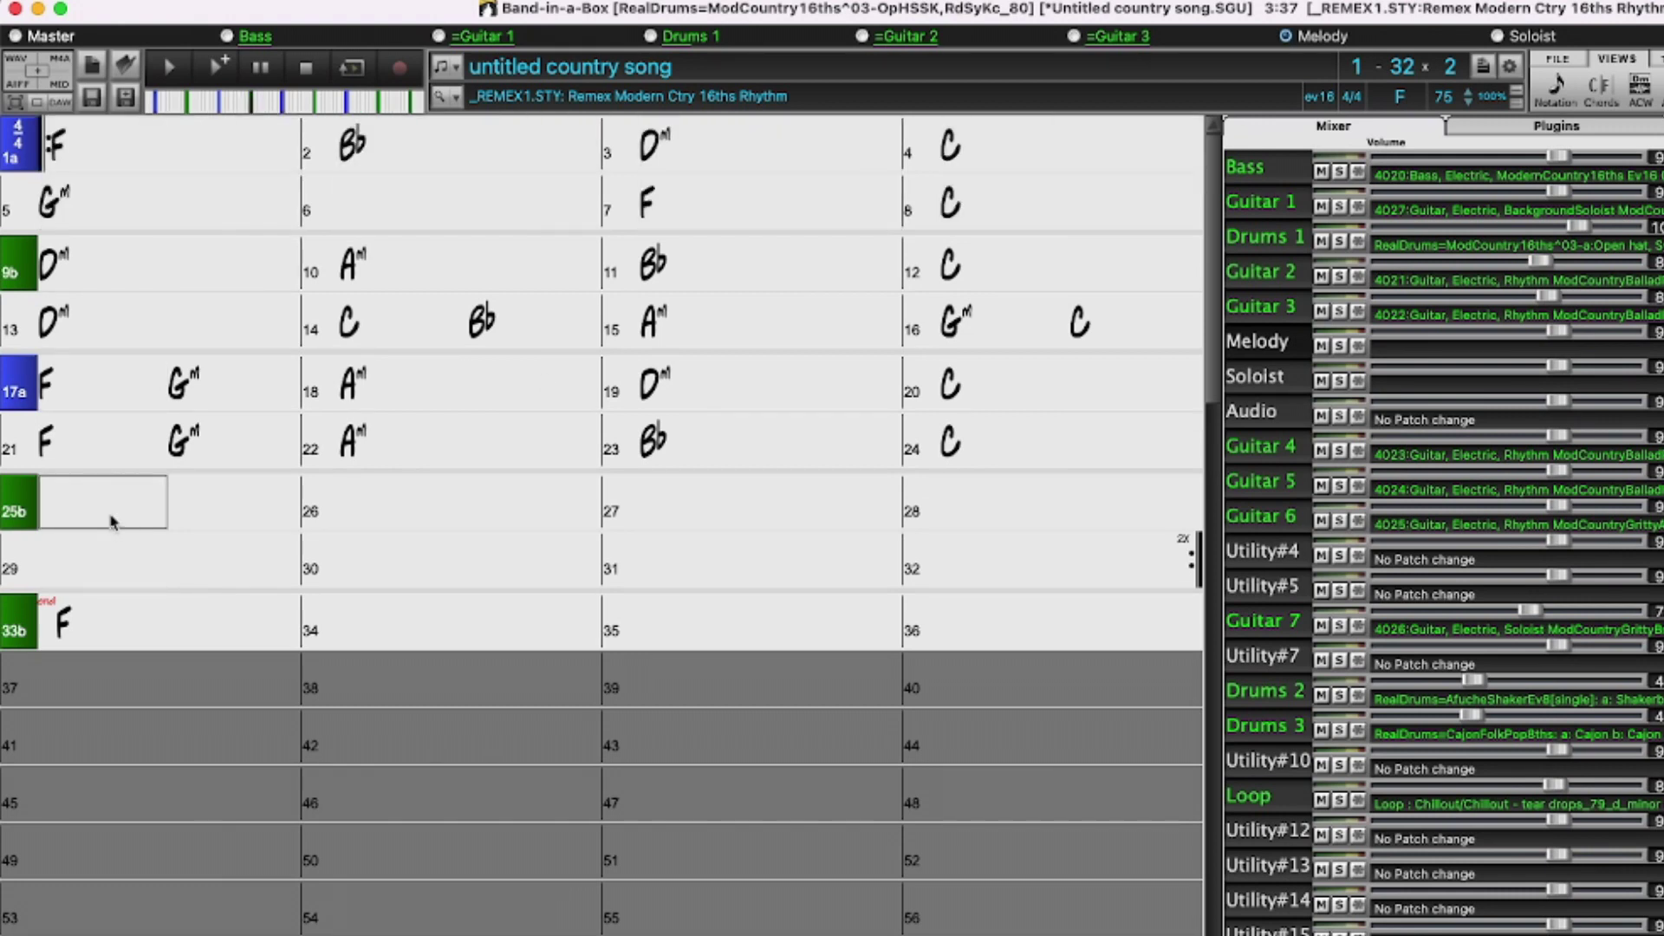
key(super+v)
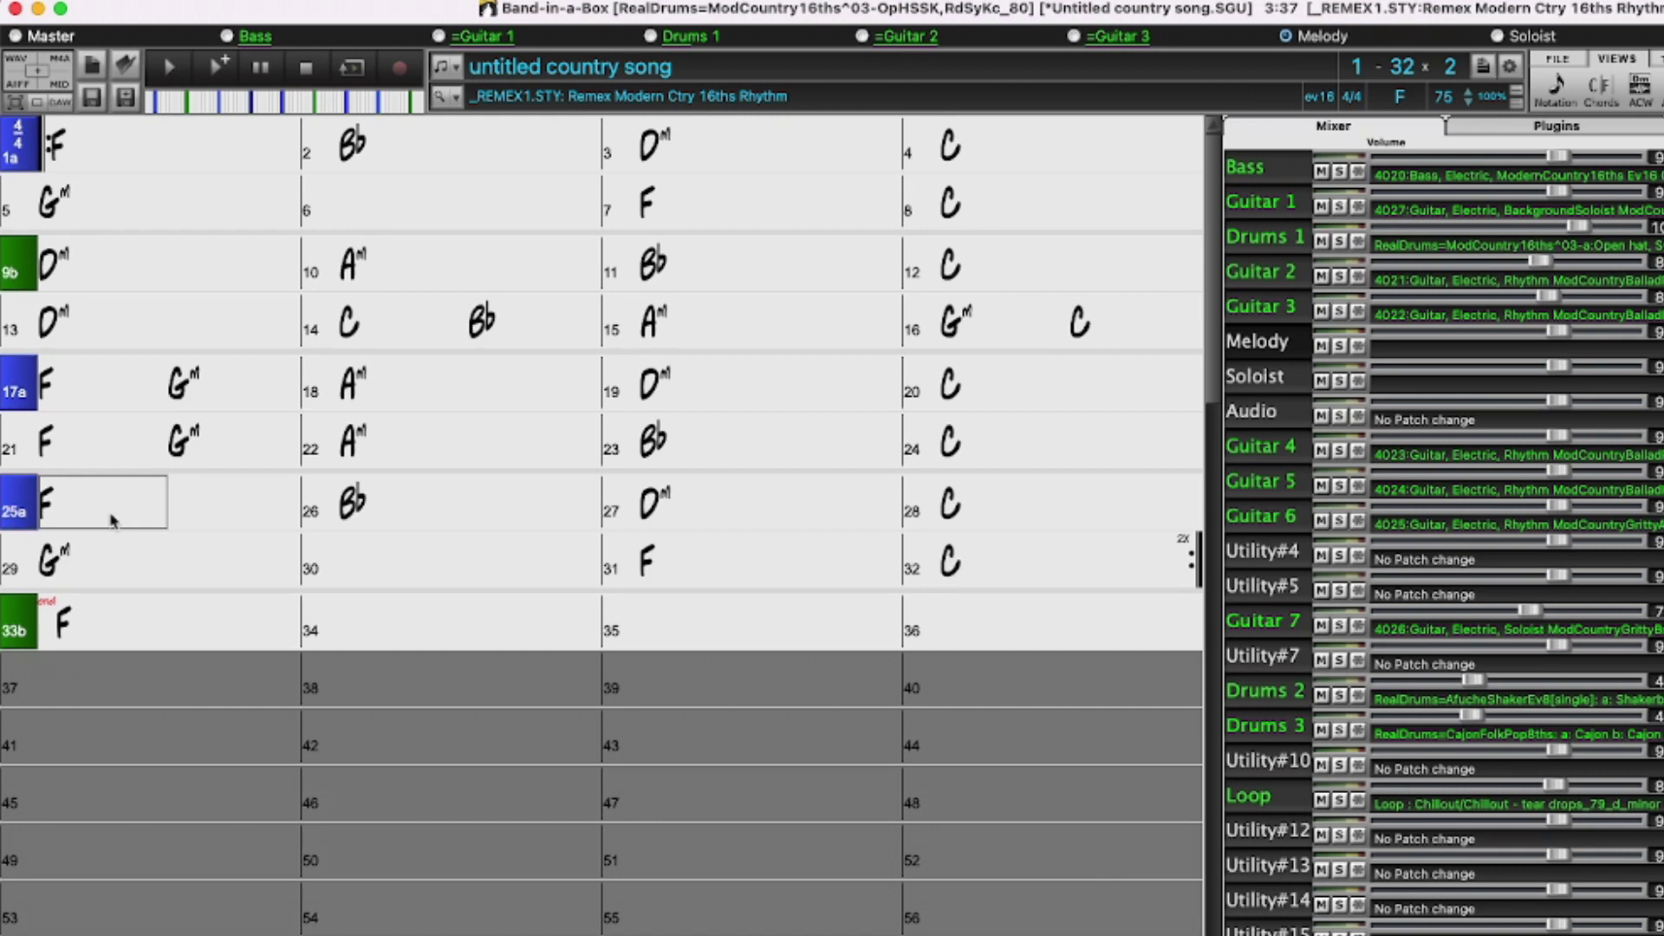
click(1399, 99)
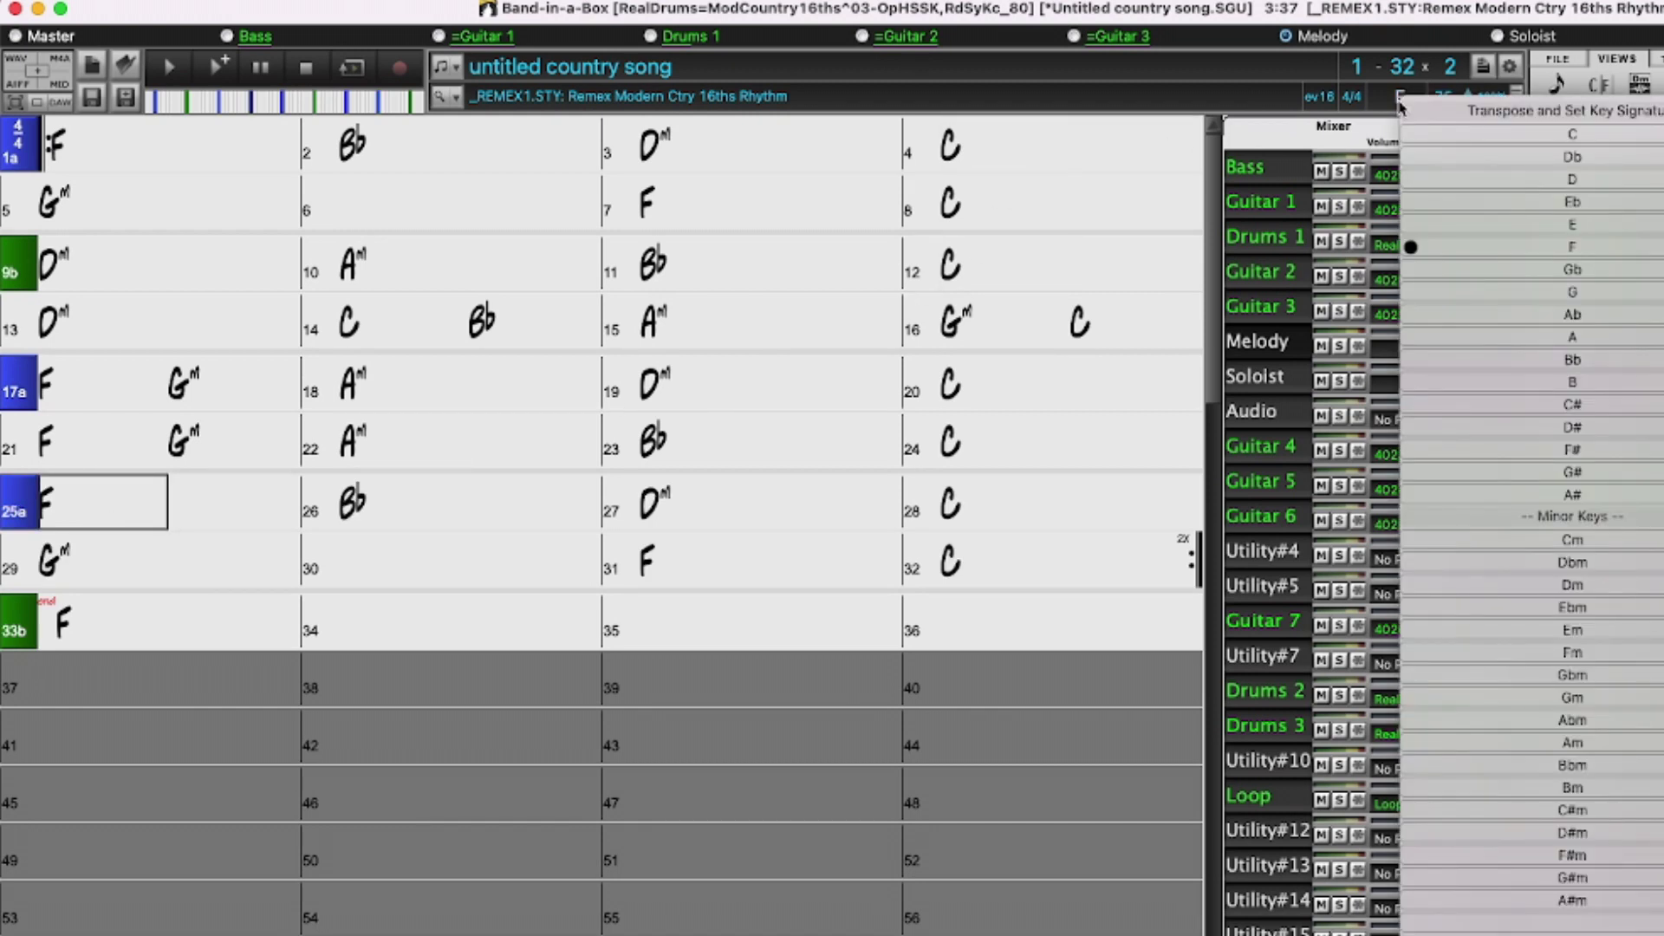
click(1547, 337)
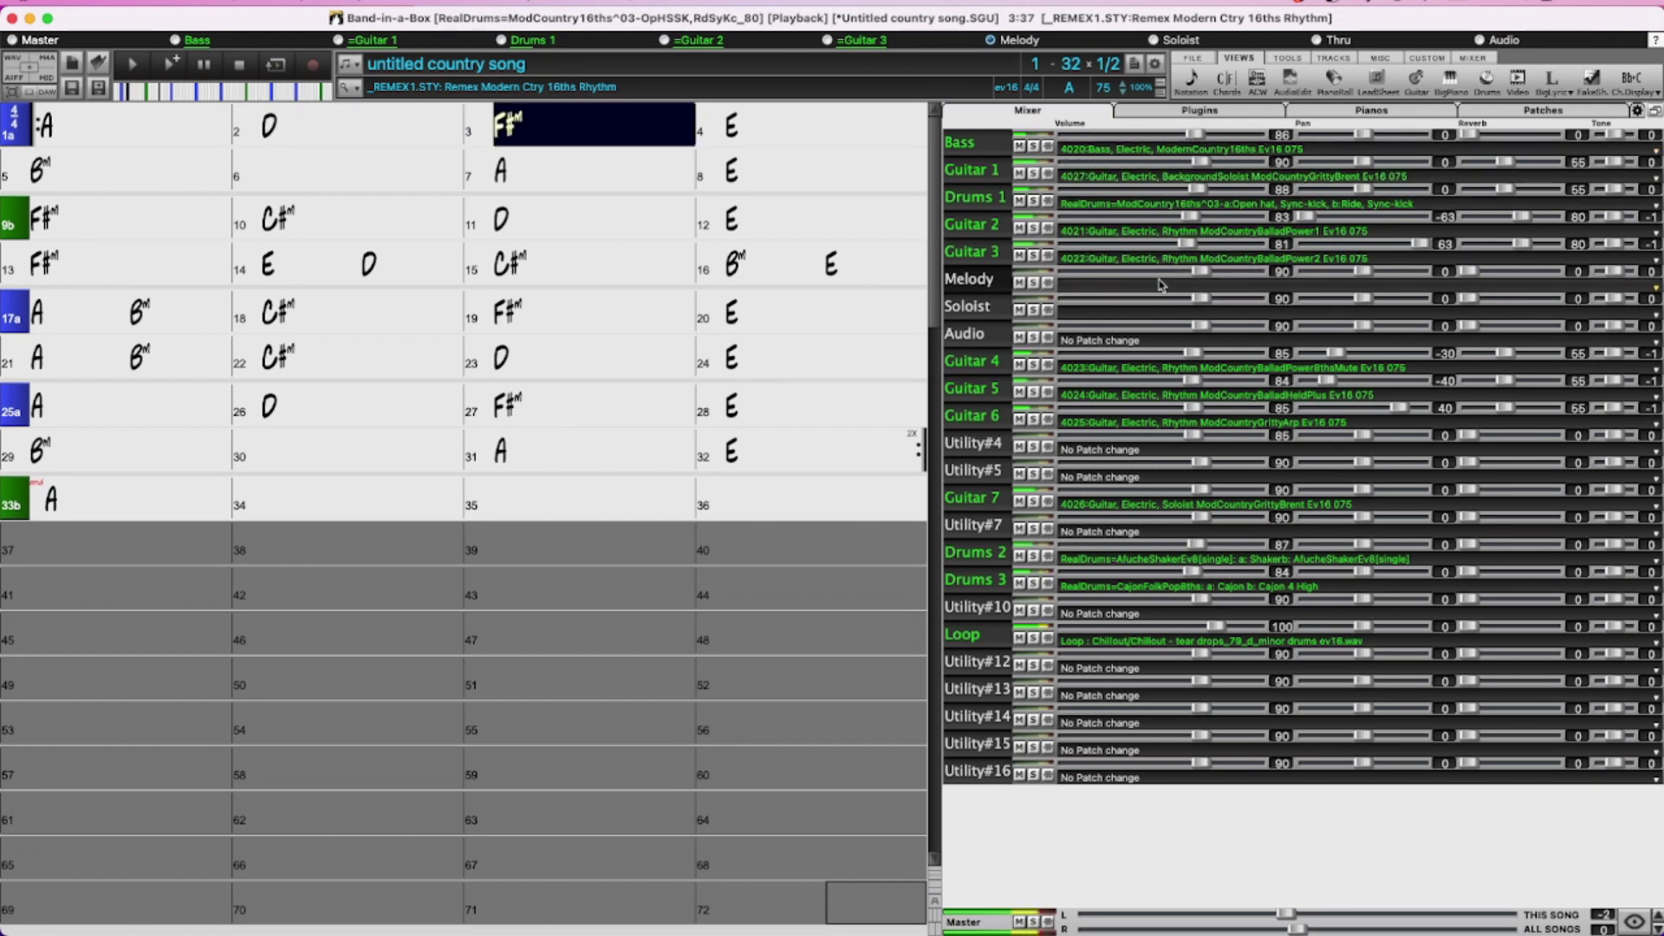
- Solo Guitar 4–7, Drums 2, Drums 3 and the Loop track, then clear all solos
click(1033, 364)
click(1034, 391)
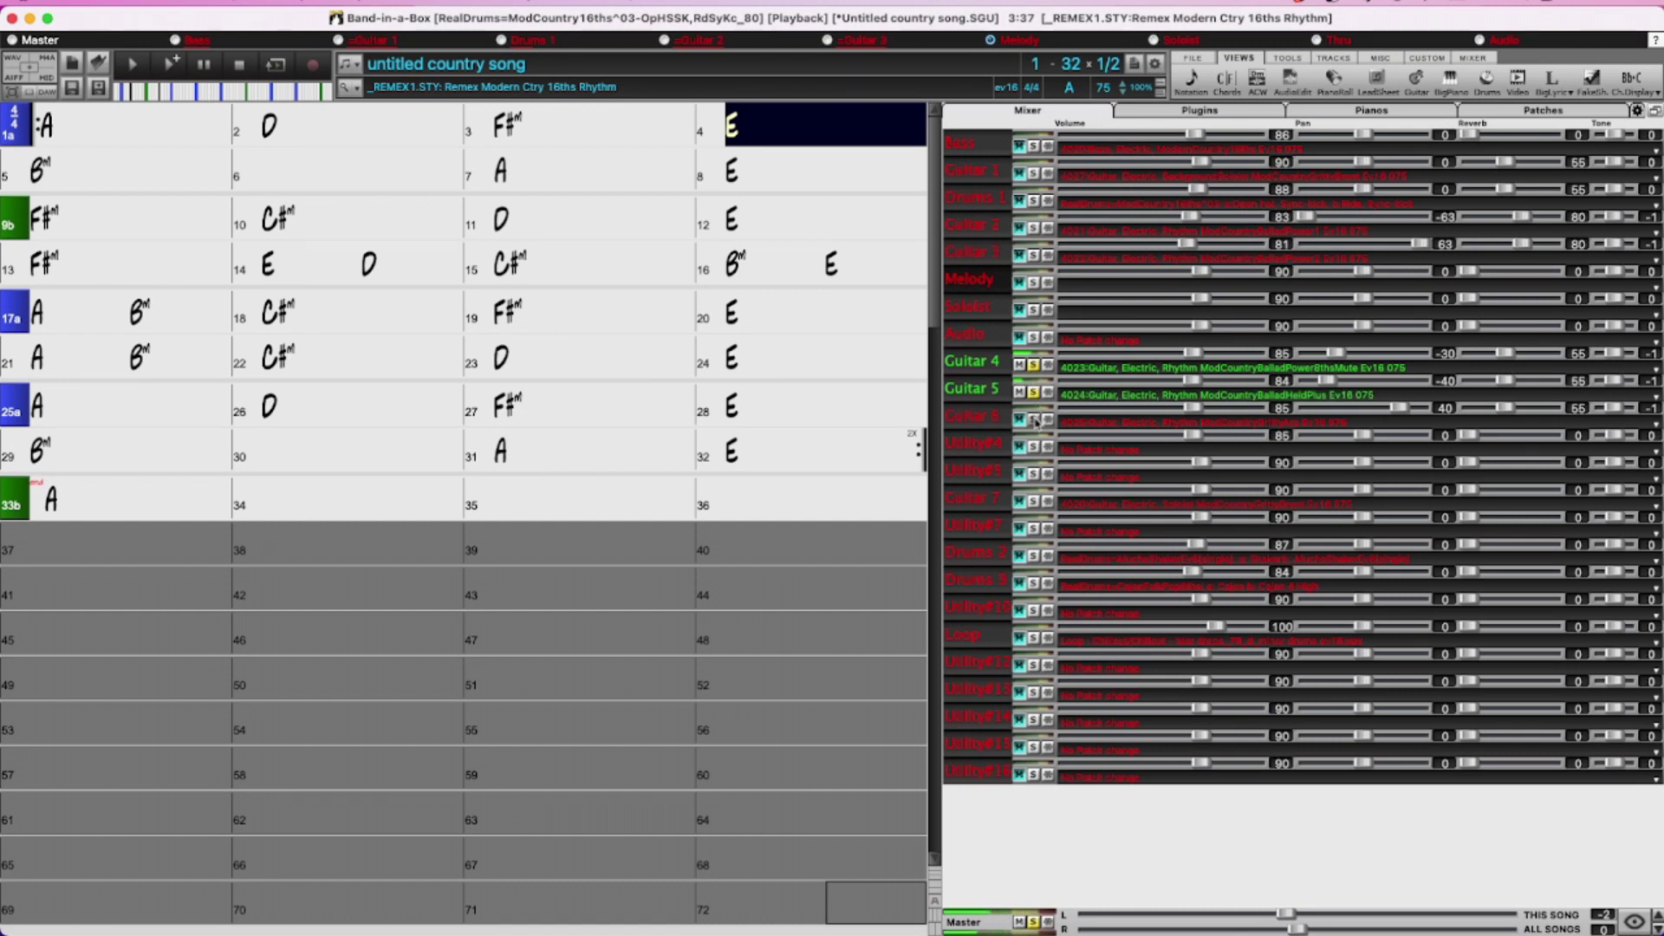
click(1034, 420)
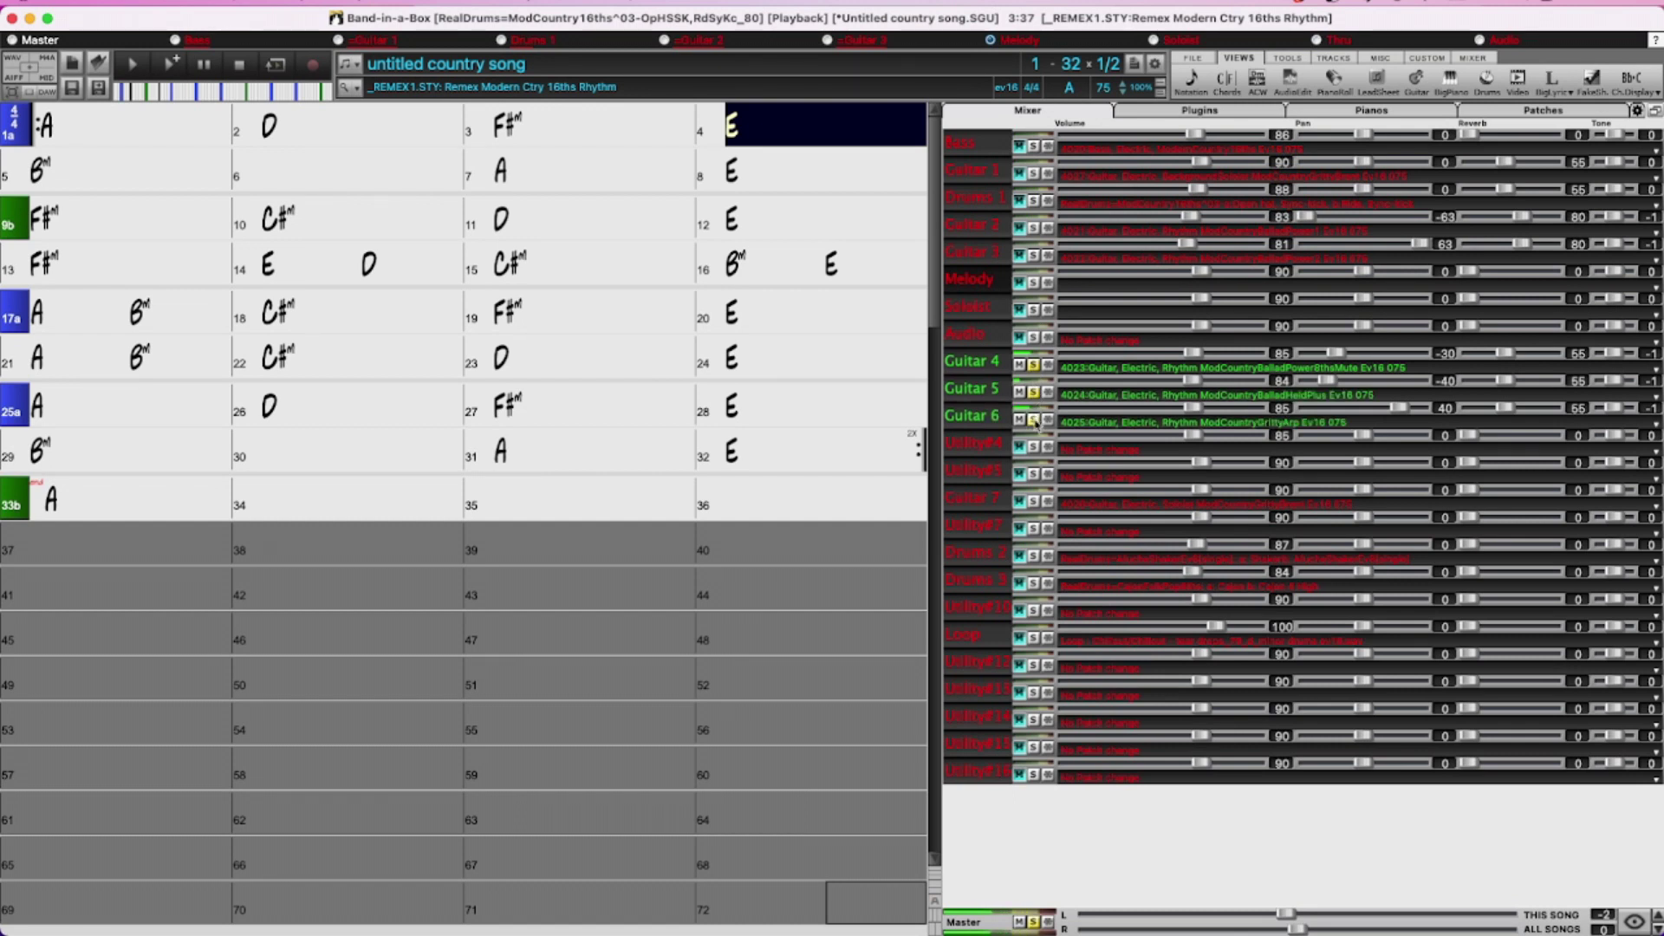
click(1034, 502)
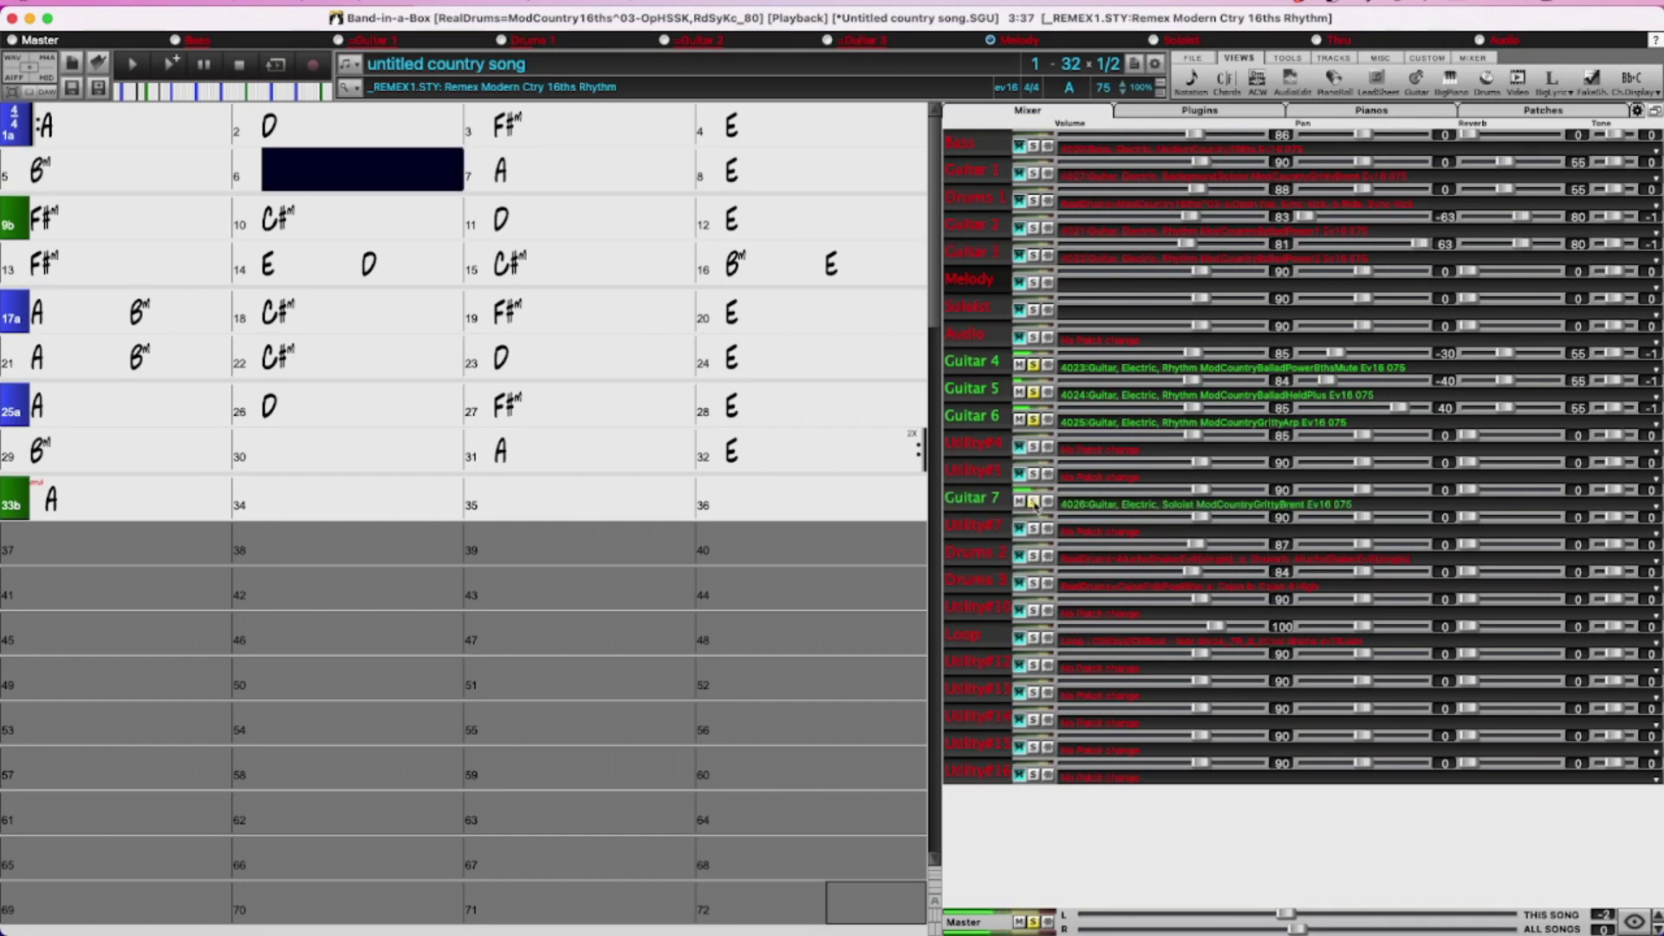
click(1033, 556)
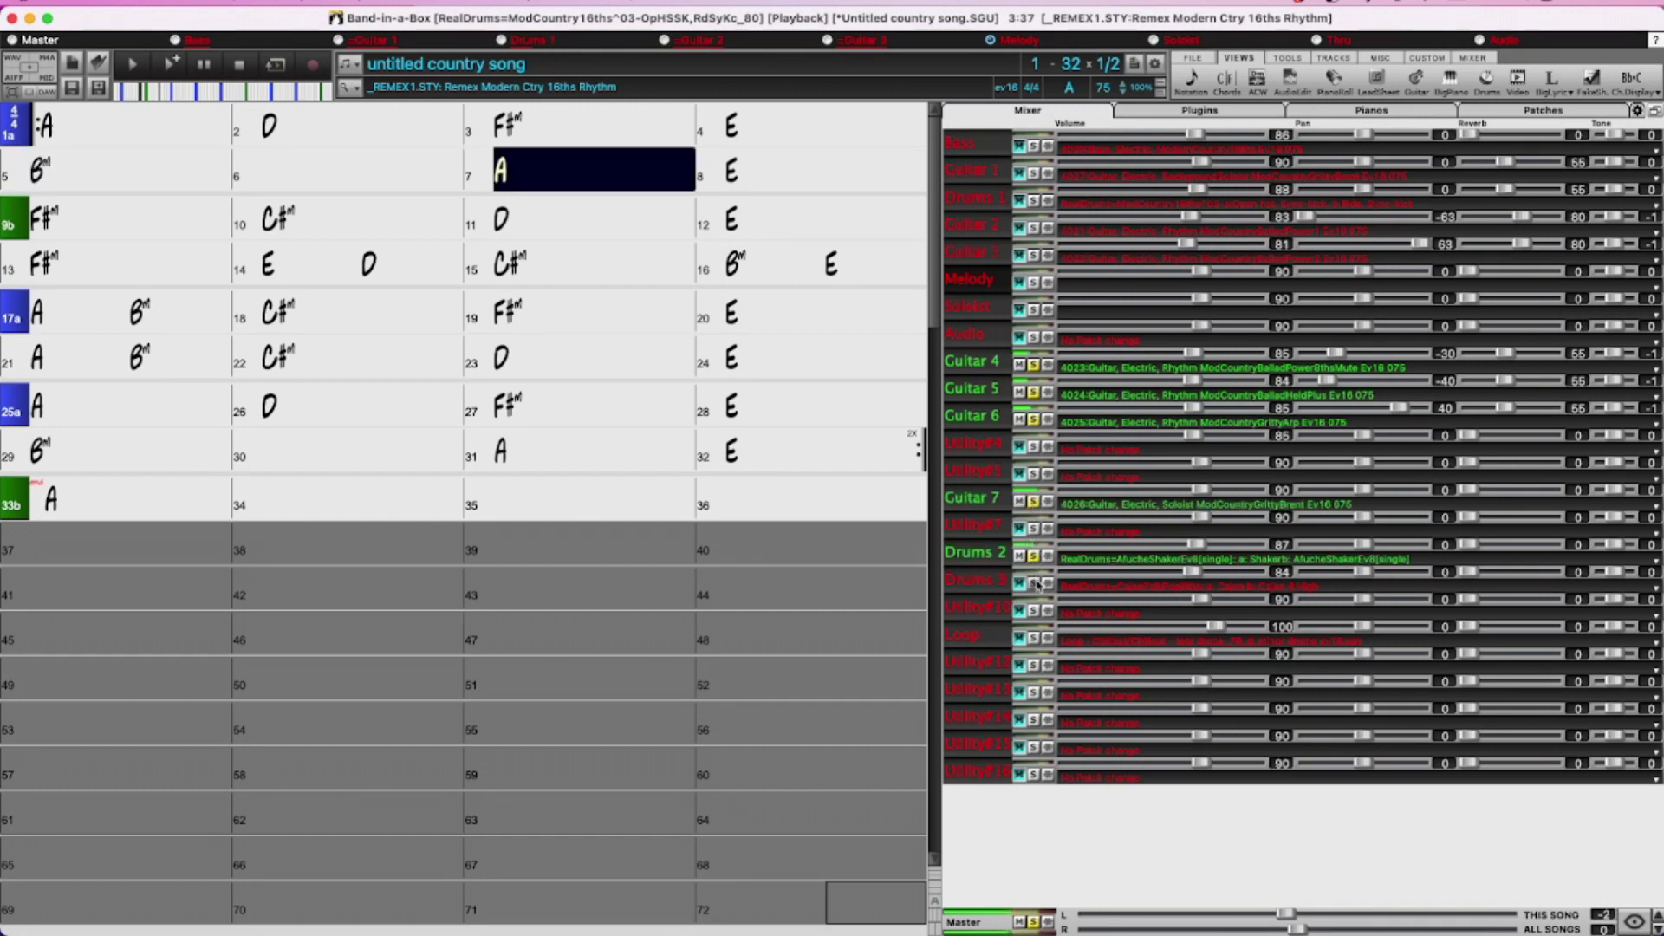
click(1034, 583)
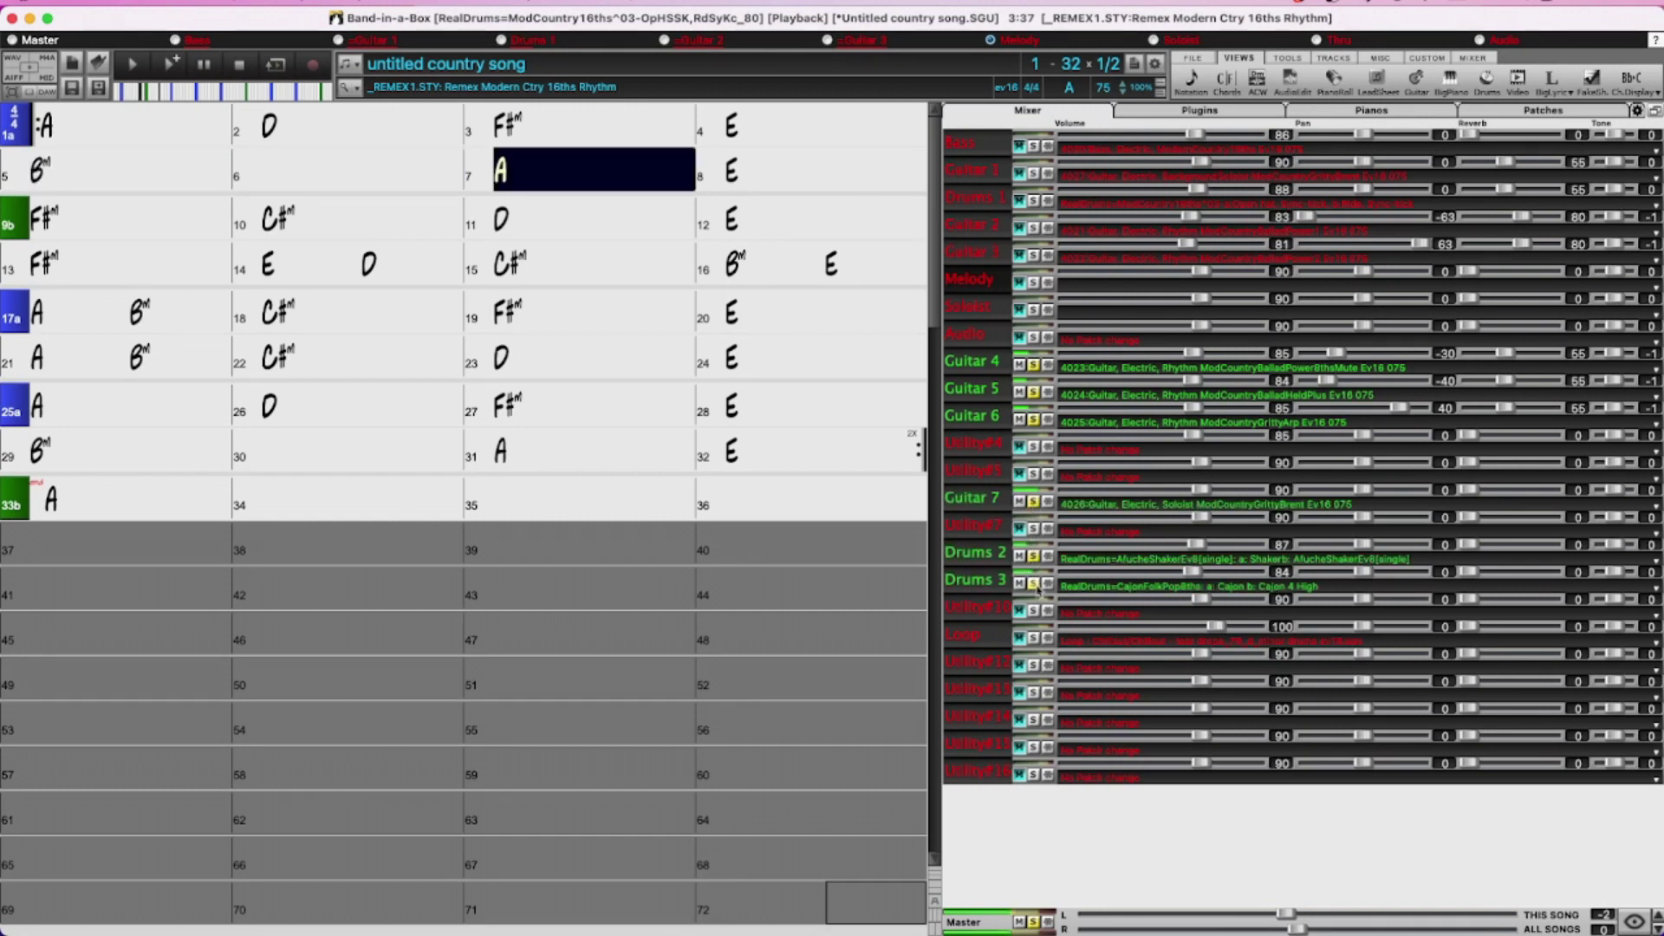
click(1034, 637)
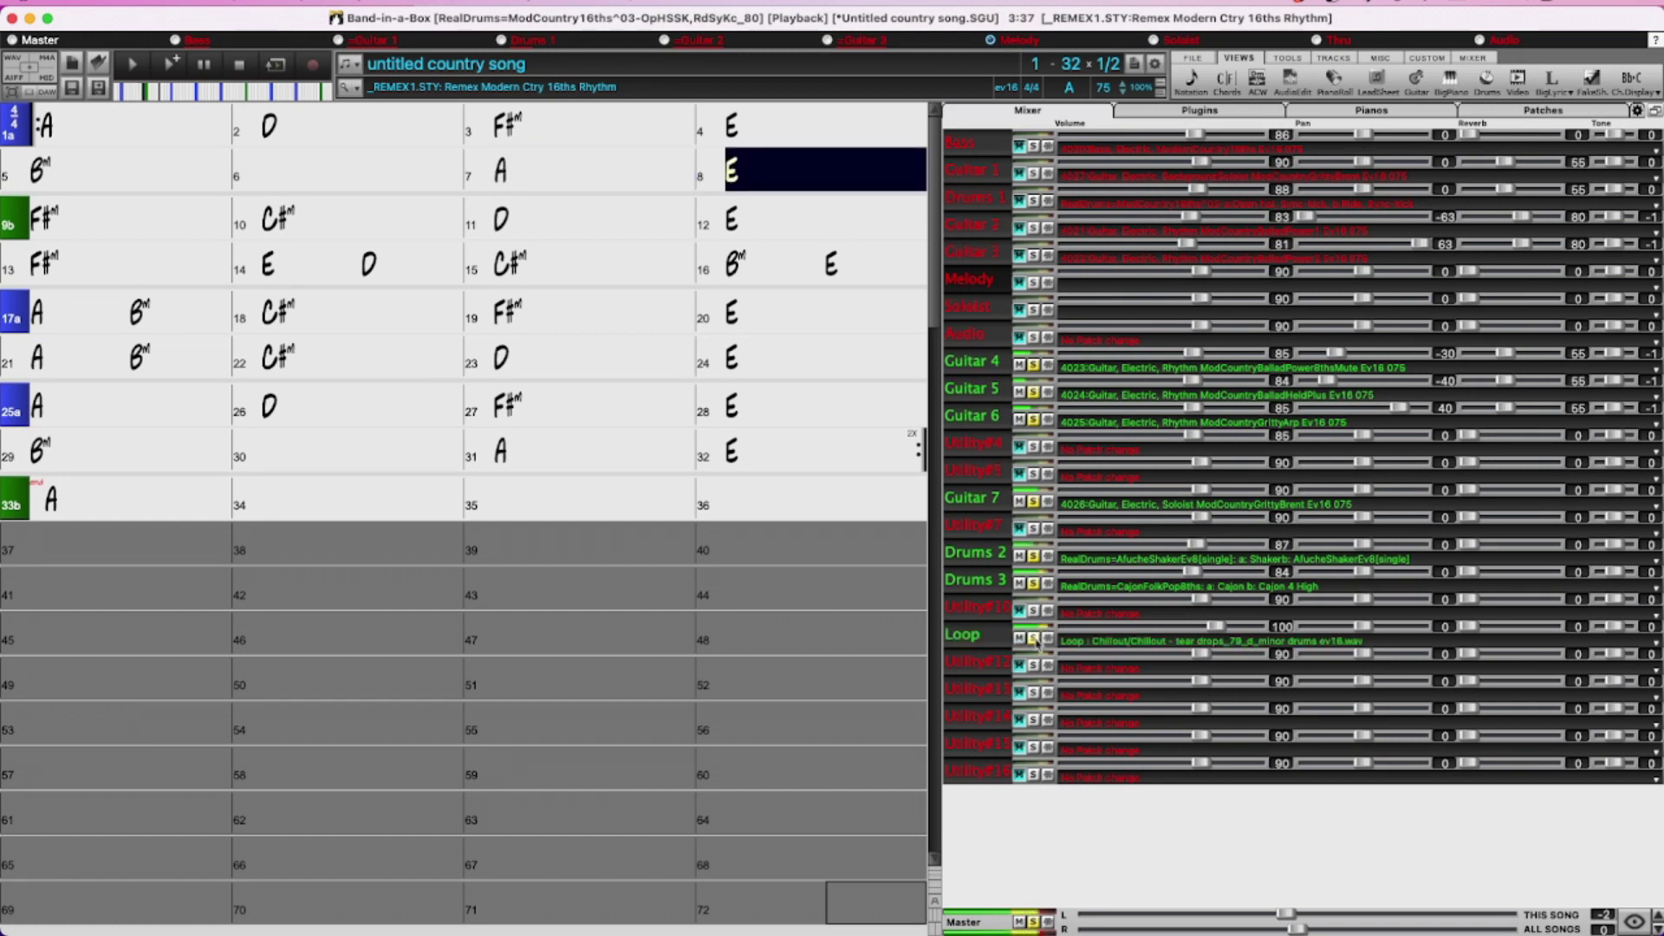
click(1036, 924)
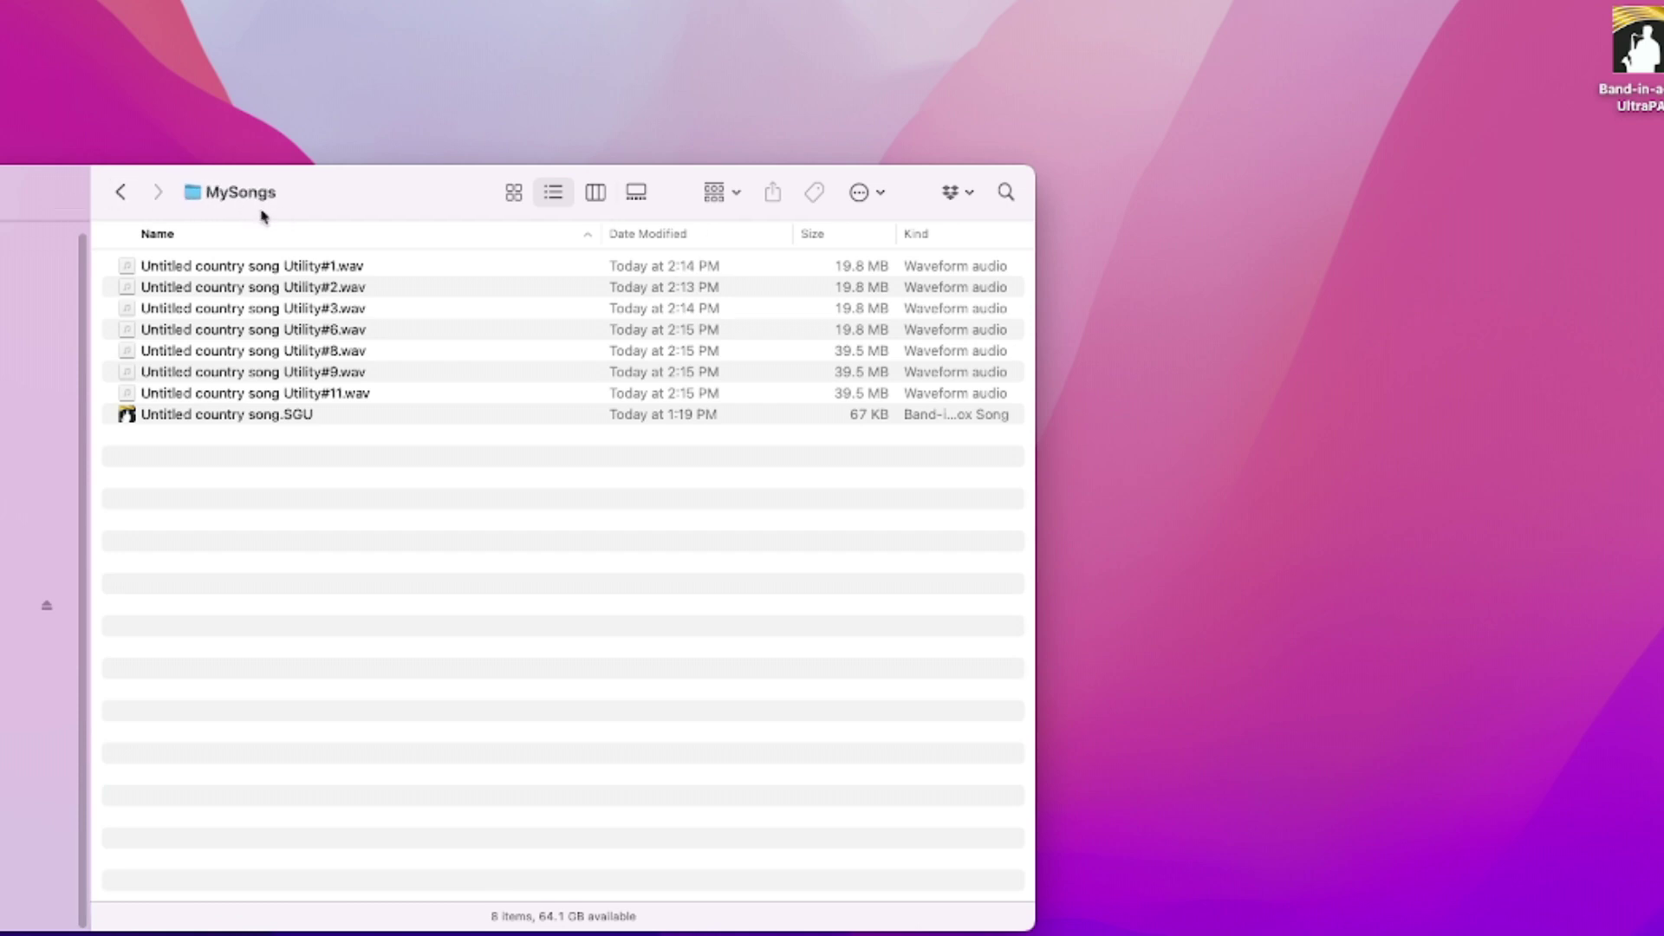
- Select the SGU file, then the Utility#11, #8, #6, #3, #2 and #1 WAV files
click(161, 419)
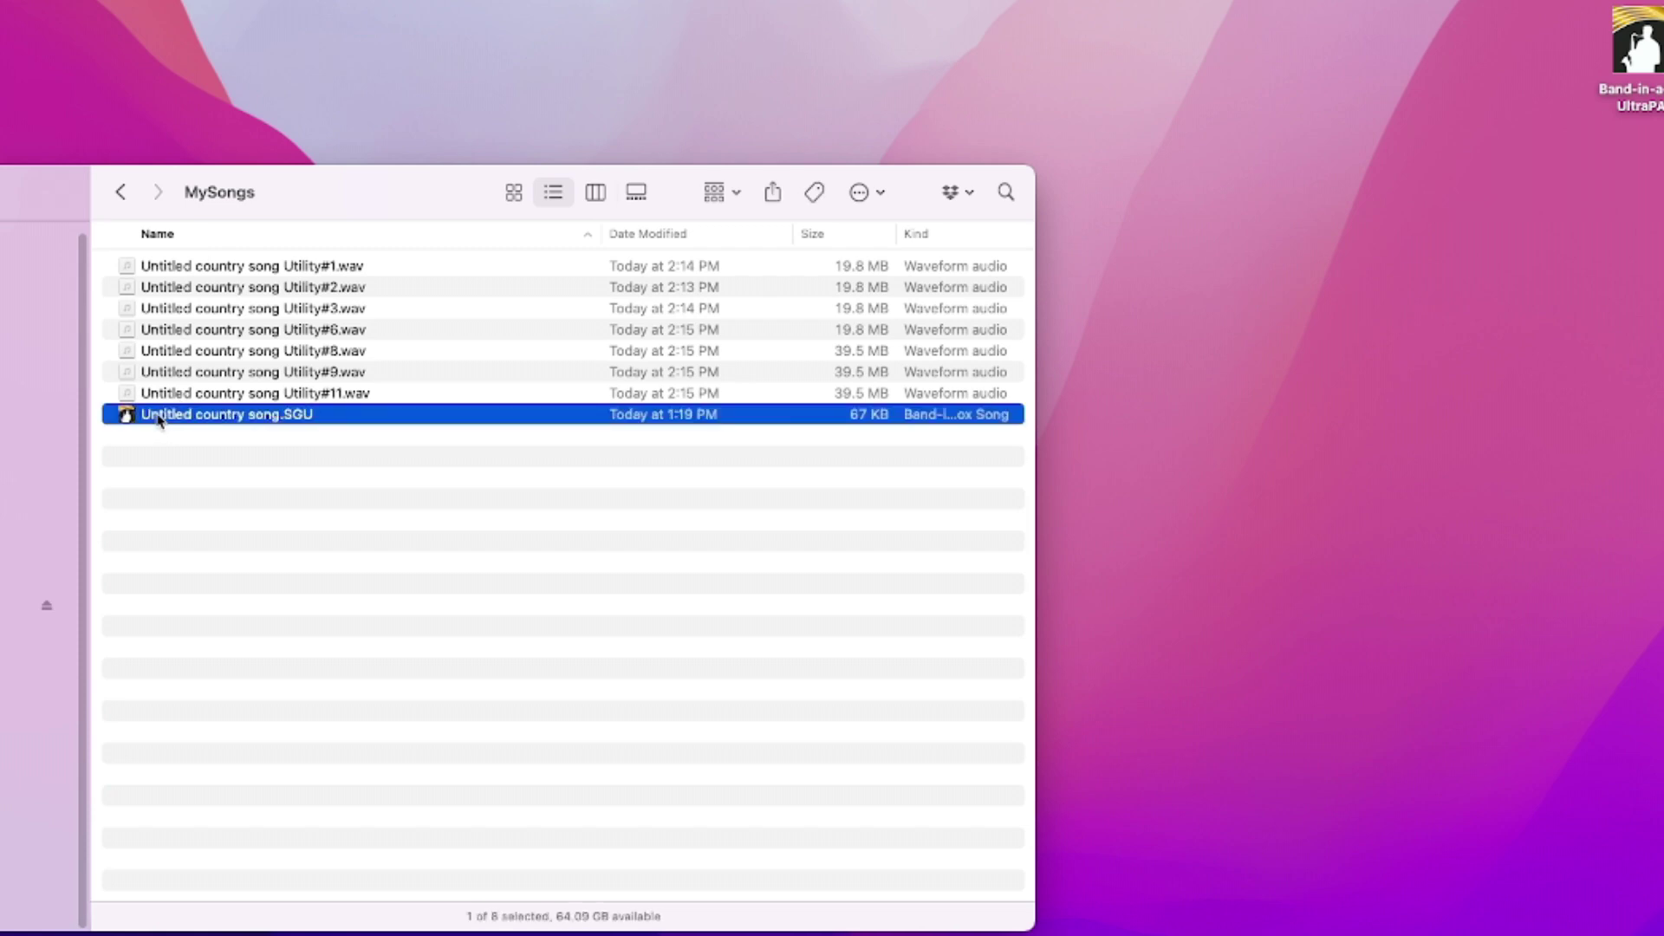
click(299, 394)
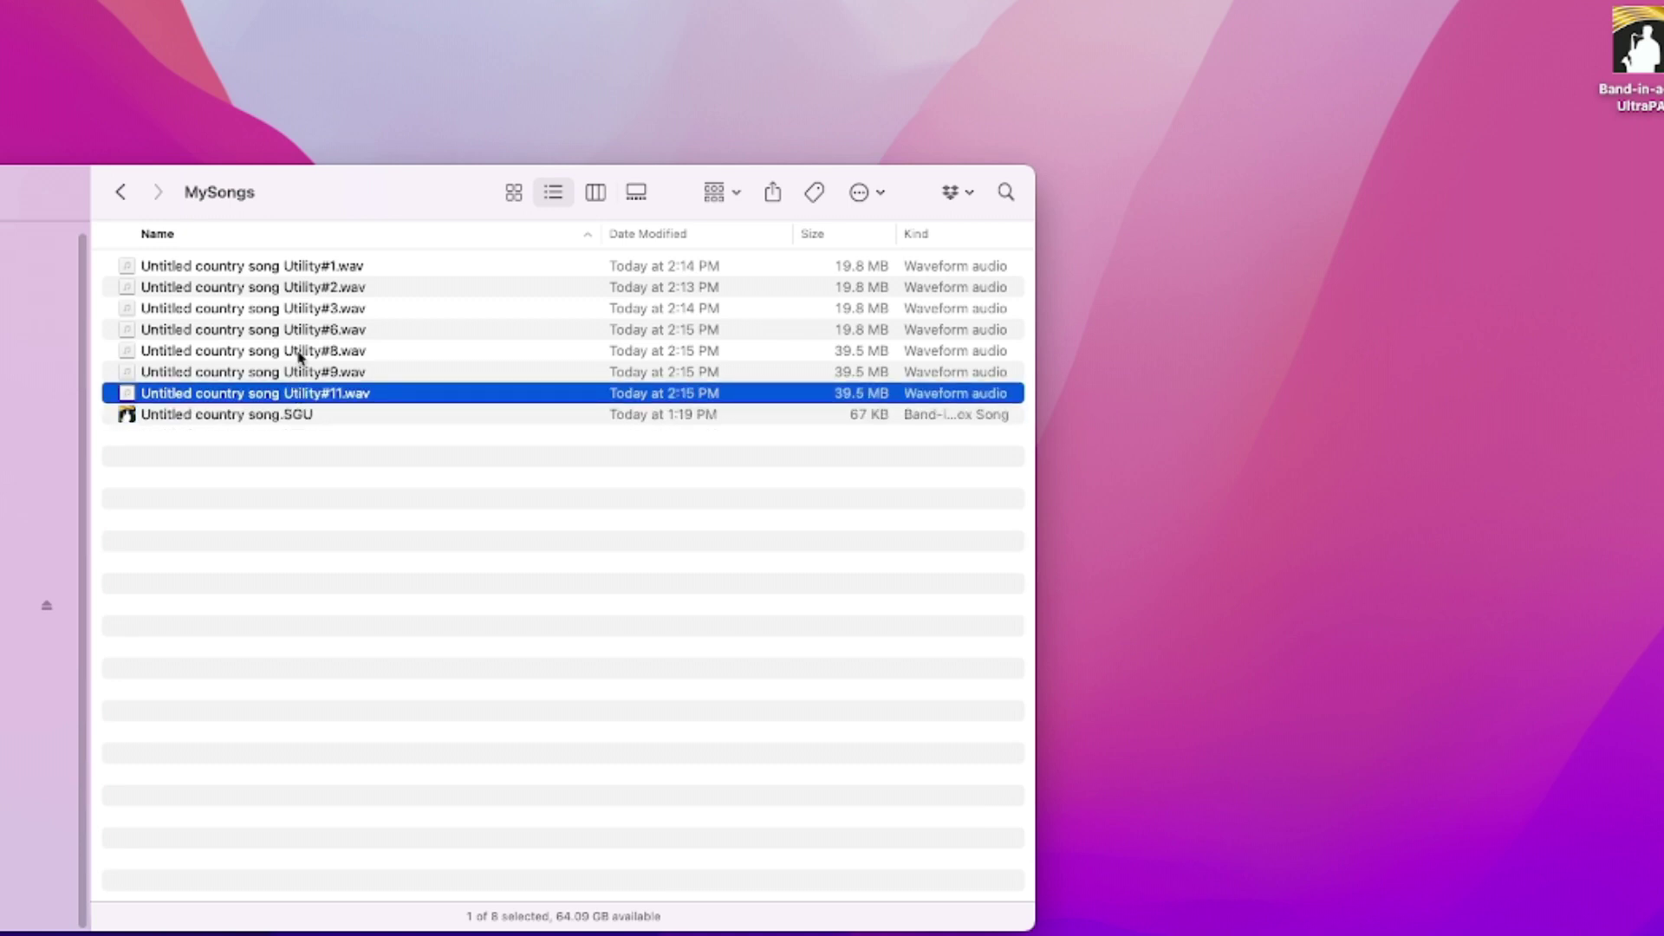
click(299, 352)
click(299, 330)
click(298, 309)
click(301, 287)
click(299, 272)
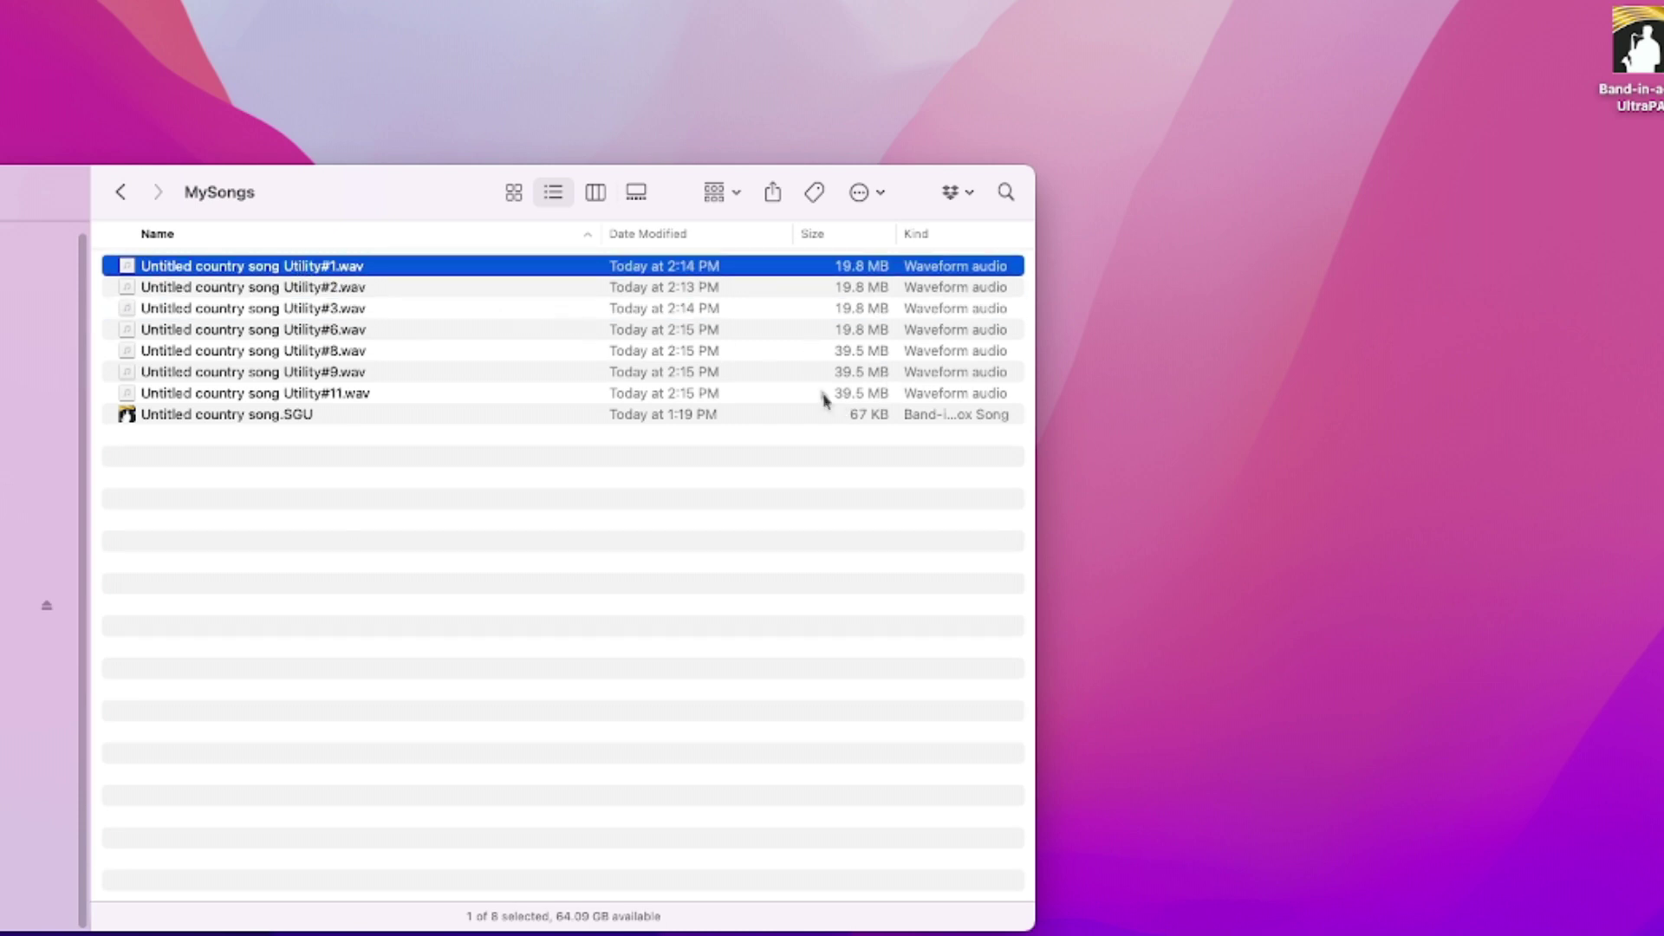